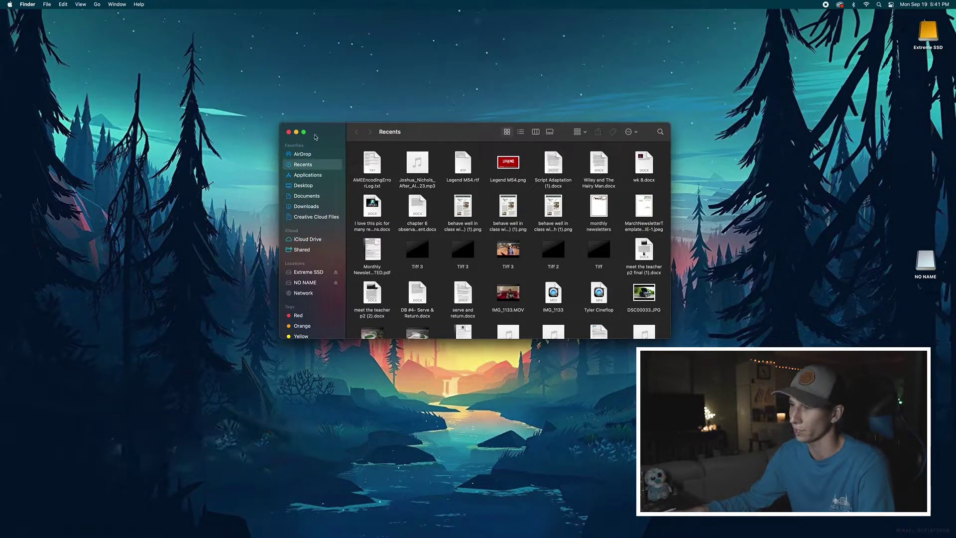
Show the Extreme SSD drive's Projects and Templates folders in Finder
left_click_drag(336, 136, 345, 138)
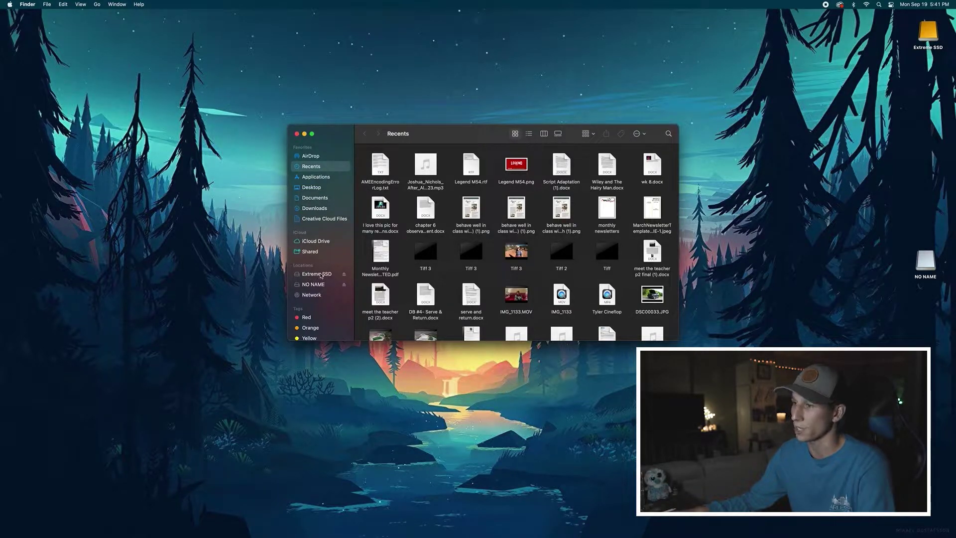
left_click(317, 274)
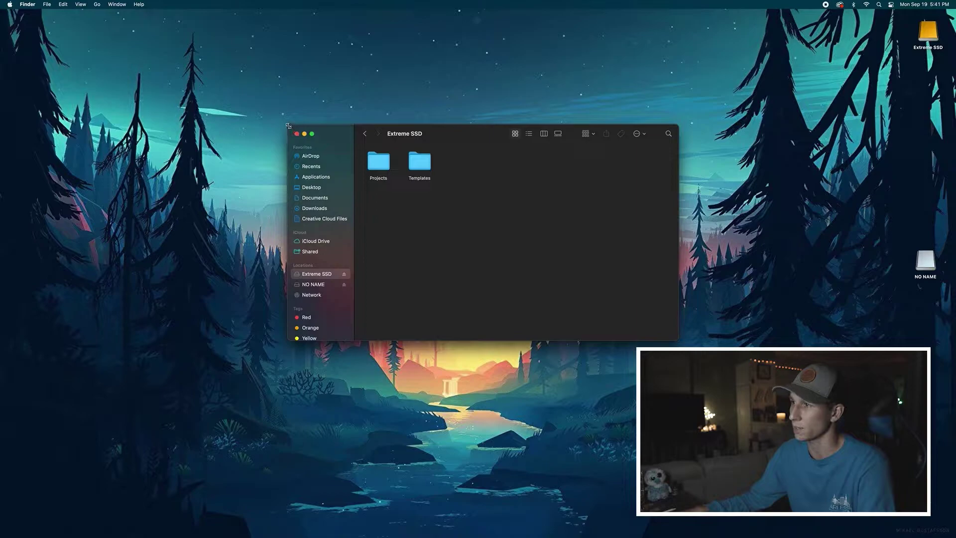
Enlarge the window, open Projects, browse its subfolders, and open Weddings
left_click_drag(289, 126, 188, 79)
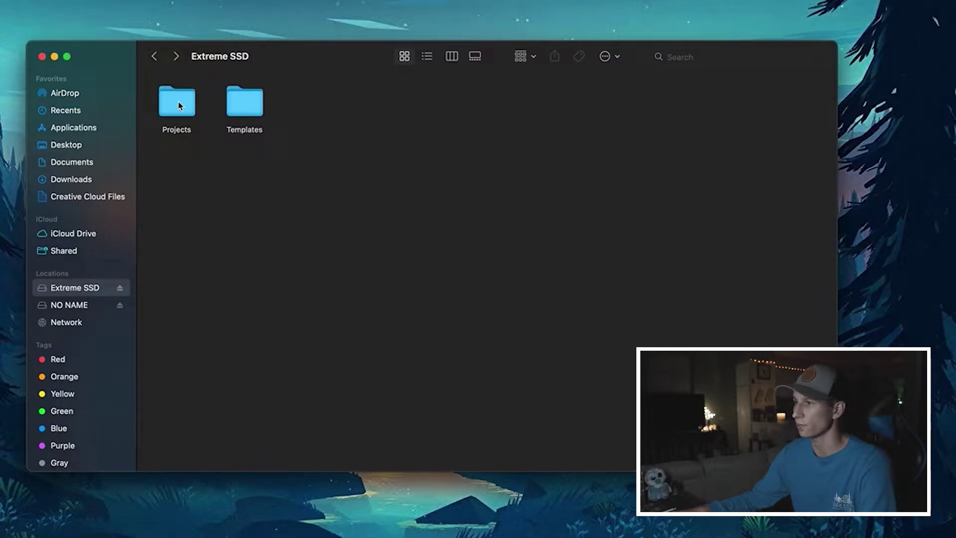
double_click(177, 102)
left_click(180, 111)
left_click(245, 102)
left_click(312, 102)
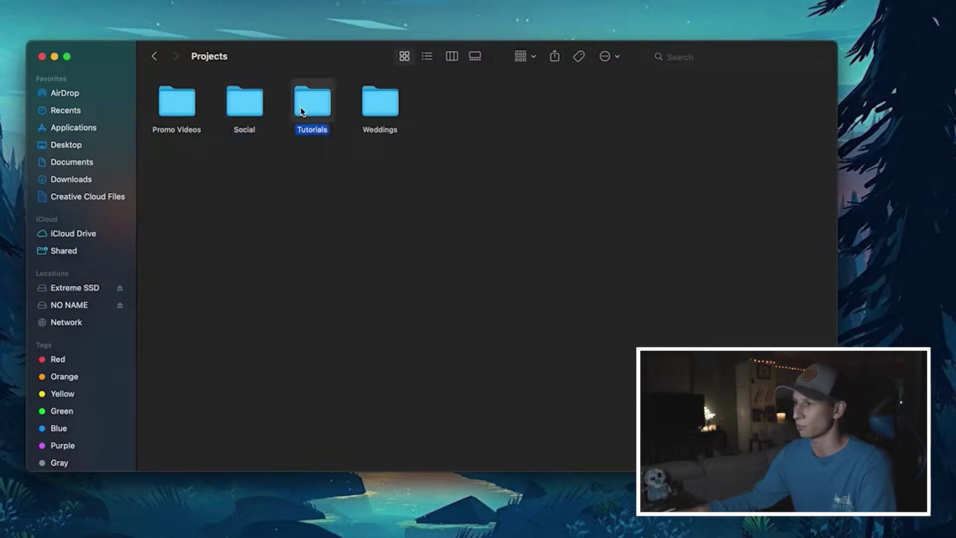
left_click(384, 111)
left_click(171, 112)
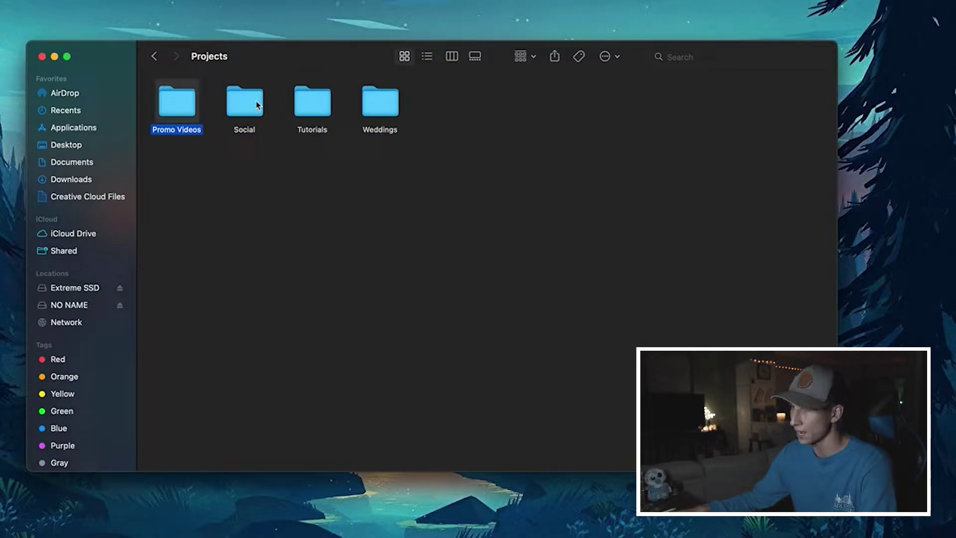
left_click(313, 99)
left_click(254, 108)
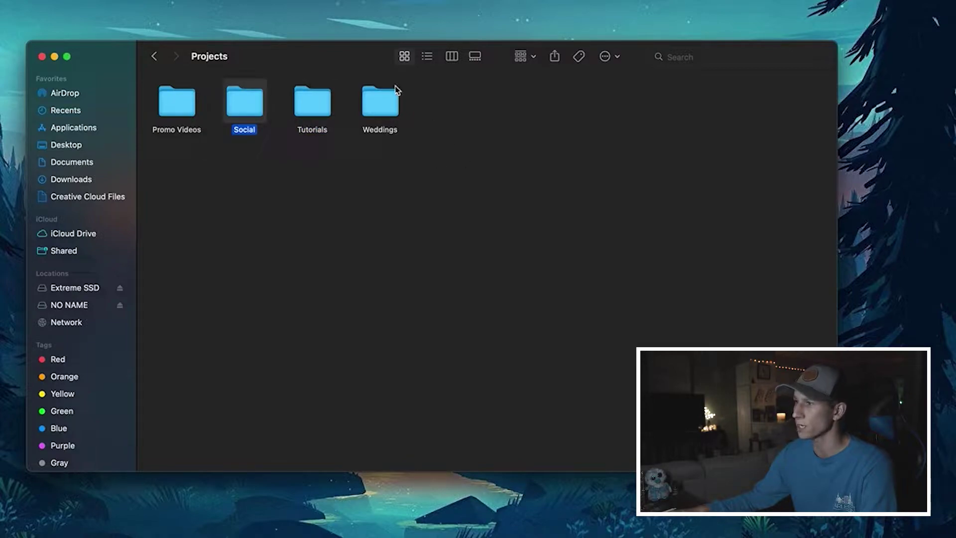
left_click(389, 108)
left_click(395, 133)
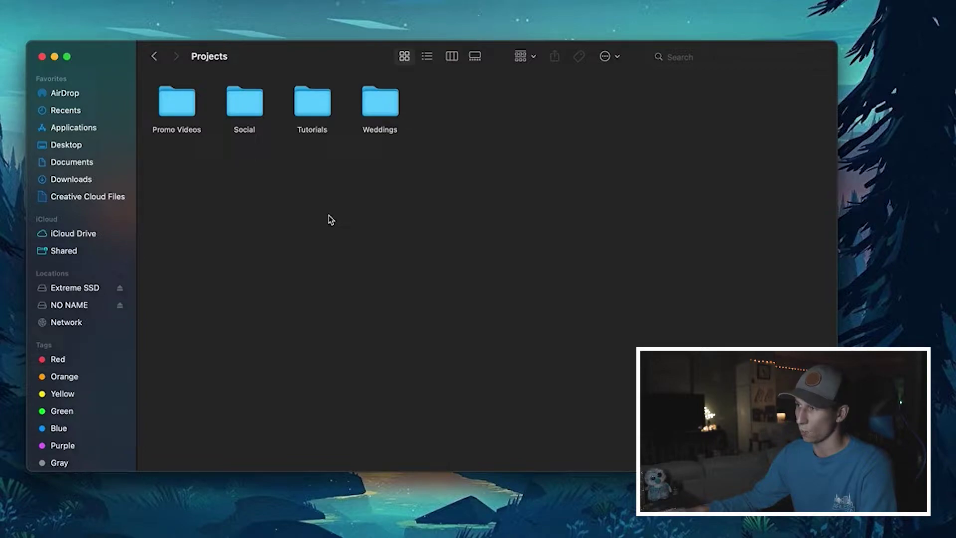
double_click(393, 103)
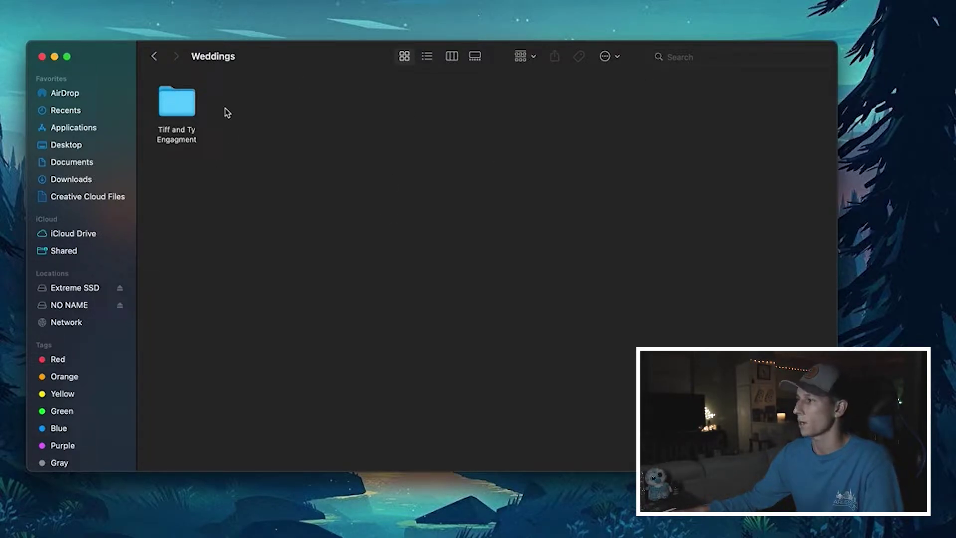
Create a new folder in Weddings named with the couple's names
right_click(257, 123)
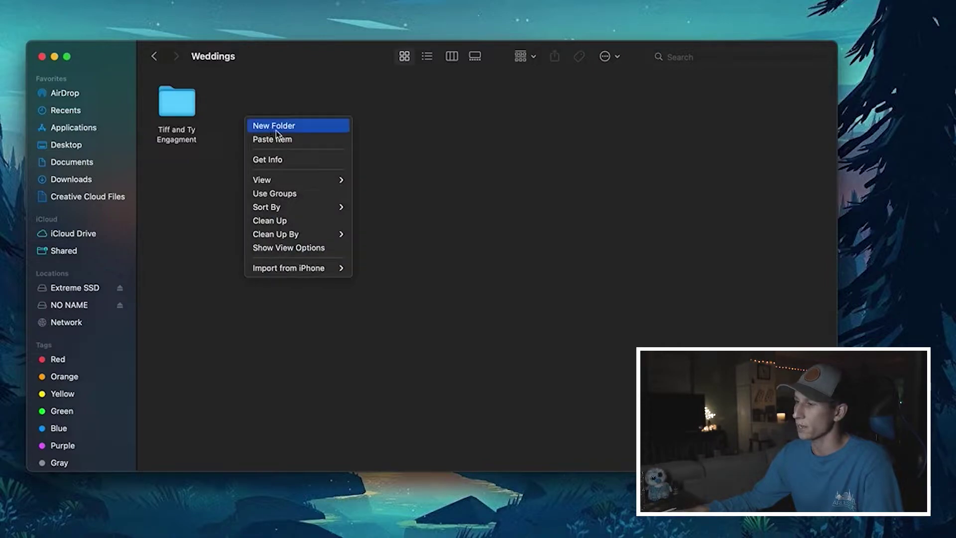
left_click(276, 131)
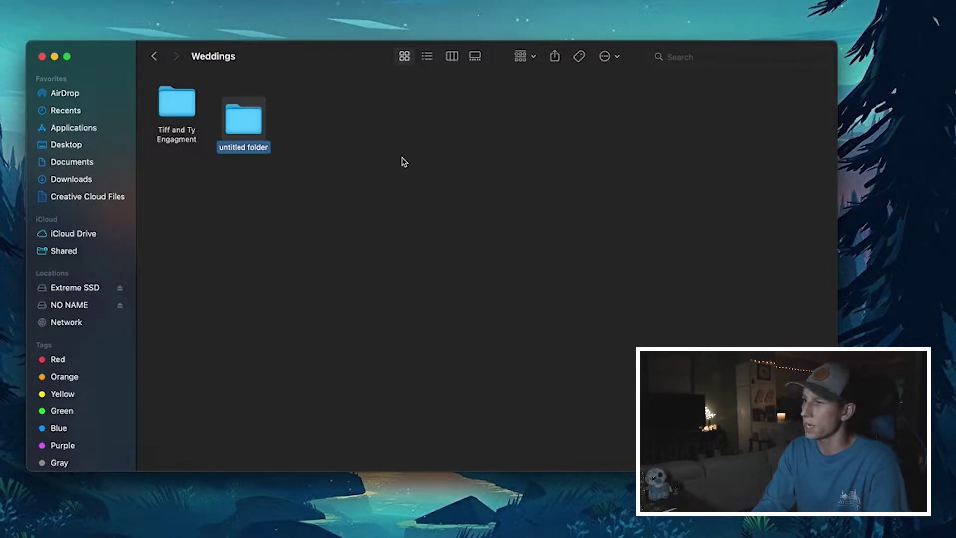
type("Juli")
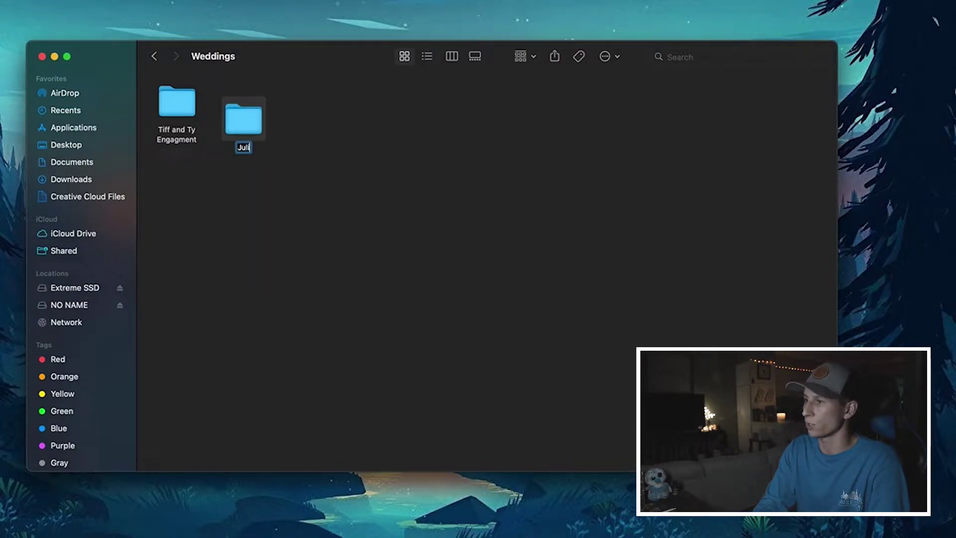
type("a and Alyssa")
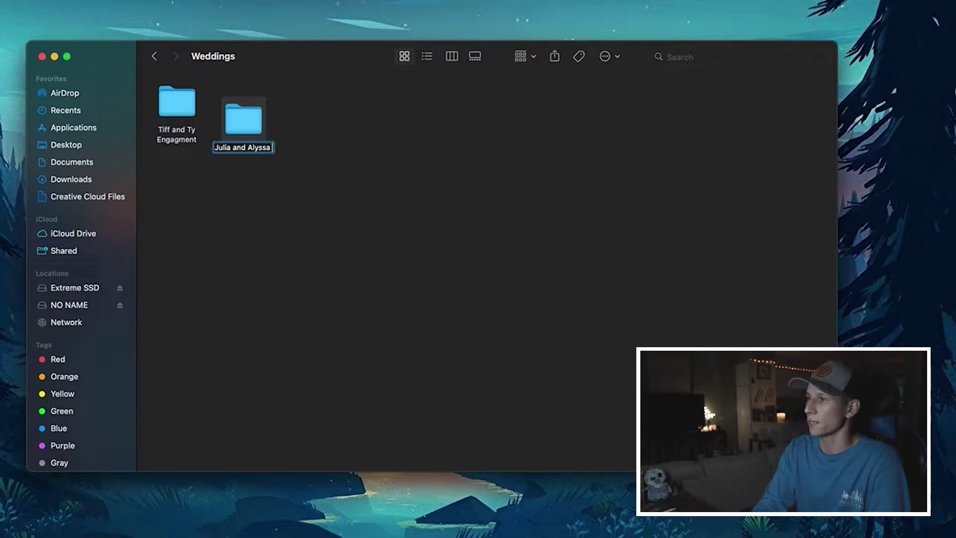
key("Return")
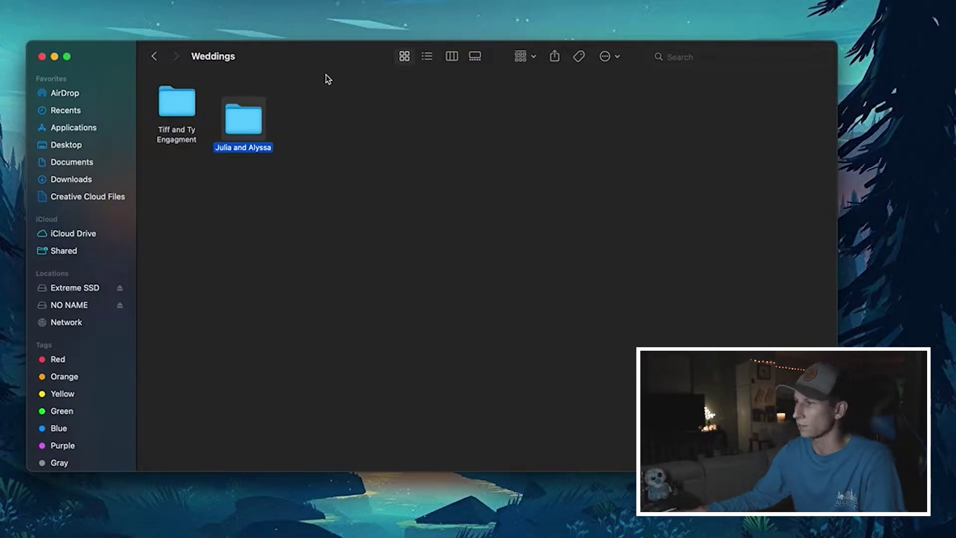
Group the Weddings folders by Name
left_click(525, 56)
left_click(529, 98)
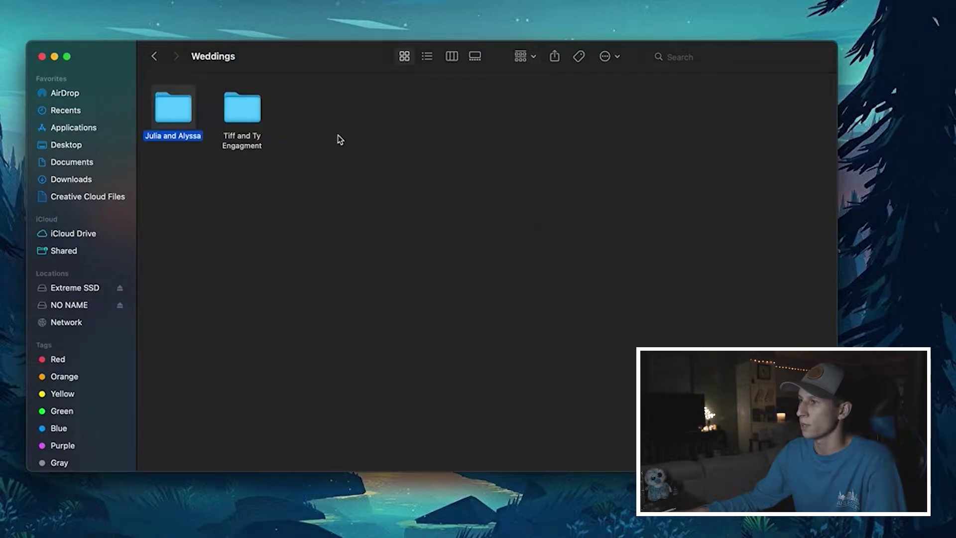
left_click(222, 171)
left_click(164, 118)
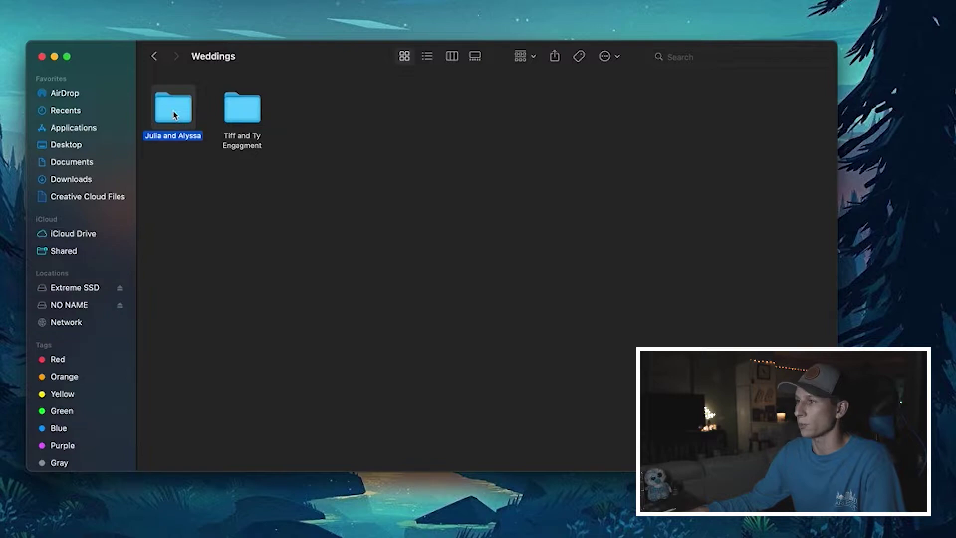
Inside the couple's folder, create a folder named RAW and open it
double_click(175, 114)
right_click(197, 120)
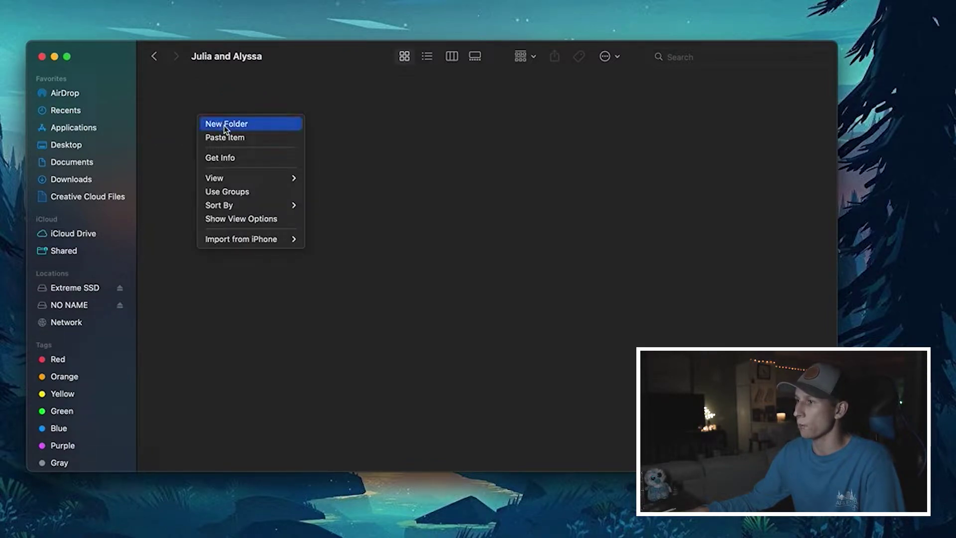
left_click(225, 124)
type("RAW")
key("Return")
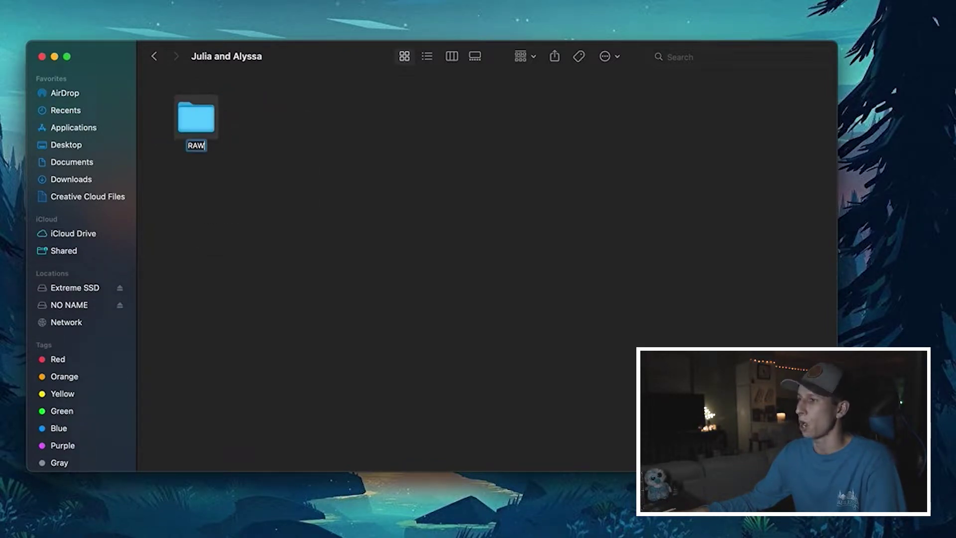
key("super+Down")
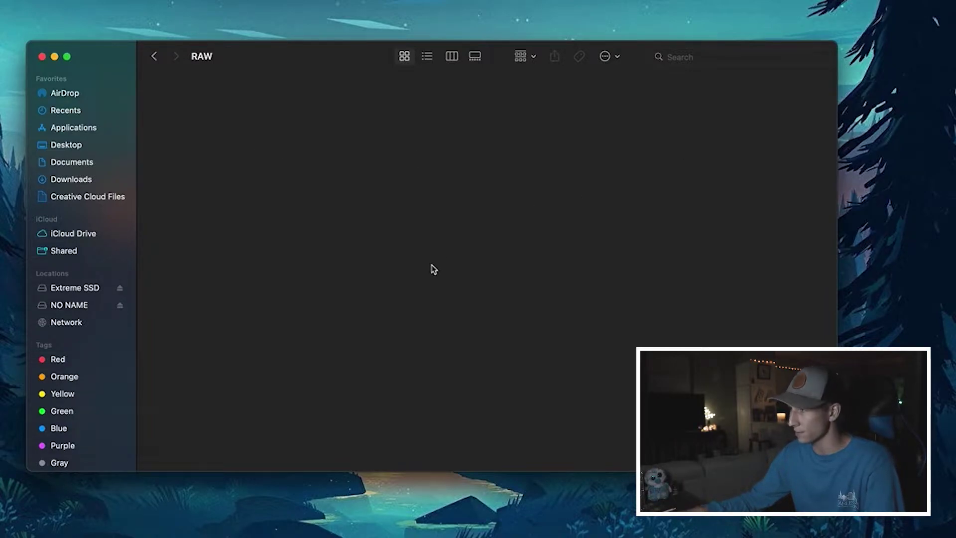
mouse_move(214, 59)
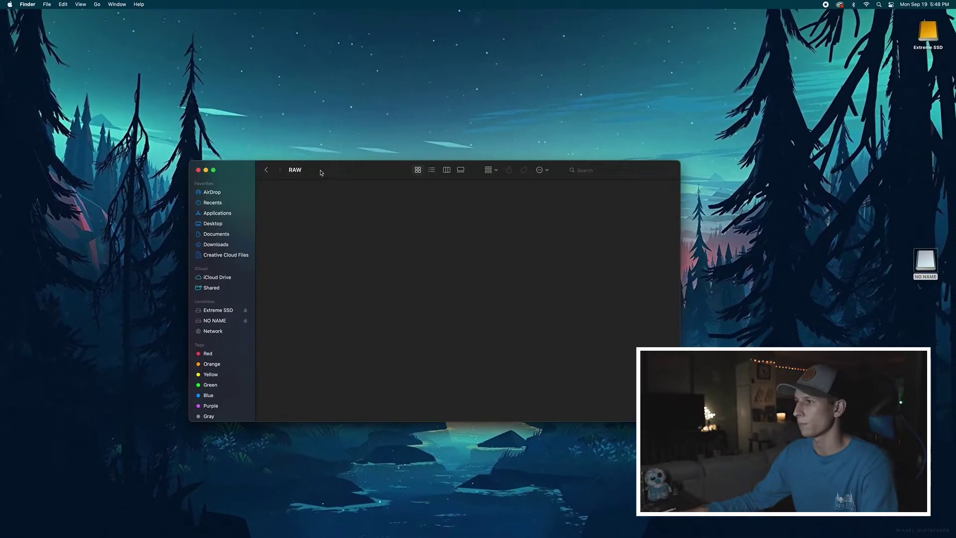
Open the NO NAME card in a second window to the right of RAW
left_click_drag(356, 172, 232, 149)
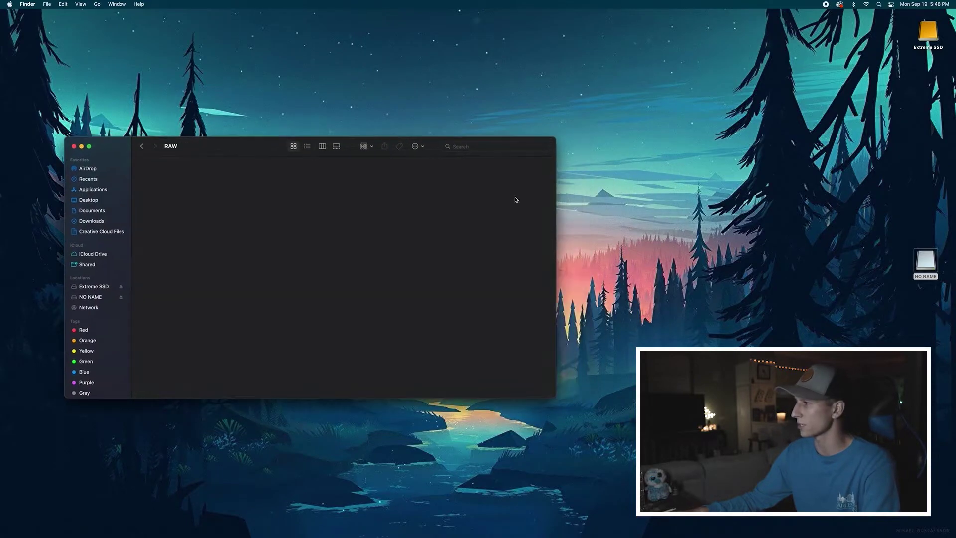
double_click(927, 262)
left_click_drag(373, 167, 570, 158)
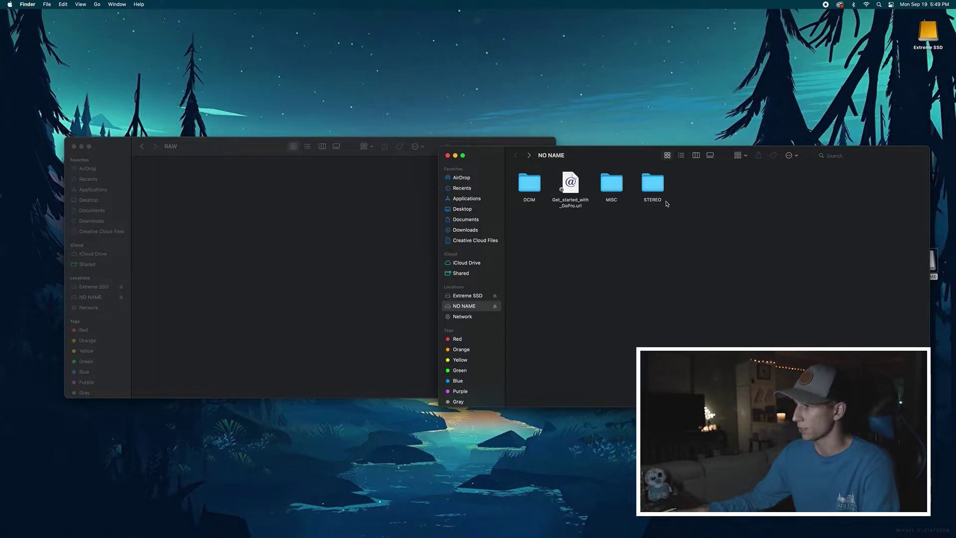
Open STEREO/FOLDER01, select both ZOOM recordings, and bring the RAW window forward
double_click(653, 183)
left_click(530, 189)
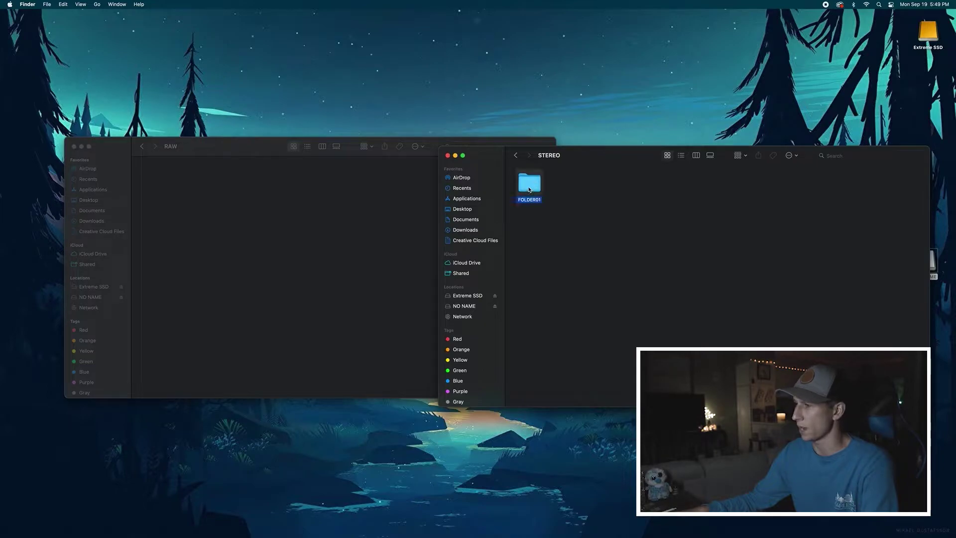
double_click(529, 190)
left_click_drag(615, 223, 510, 170)
left_click(259, 146)
left_click_drag(259, 145, 203, 129)
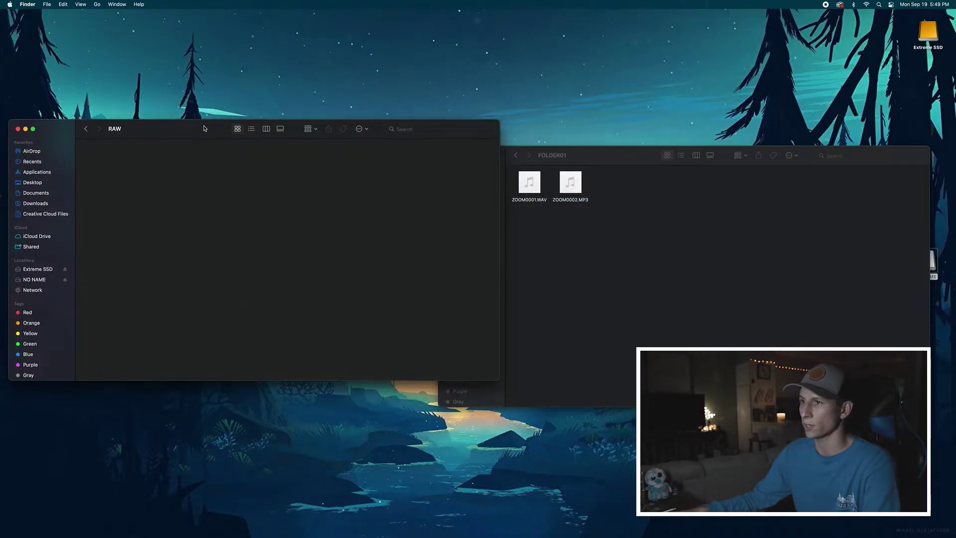
right_click(164, 179)
Create an Audio folder in RAW and copy both ZOOM recordings into it
left_click(196, 183)
type("Audio")
key("Return")
left_click_drag(587, 224, 154, 180)
Open Audio, preview ZOOM0001.WAV, and rename it Ceremony.WAV
left_click(155, 179)
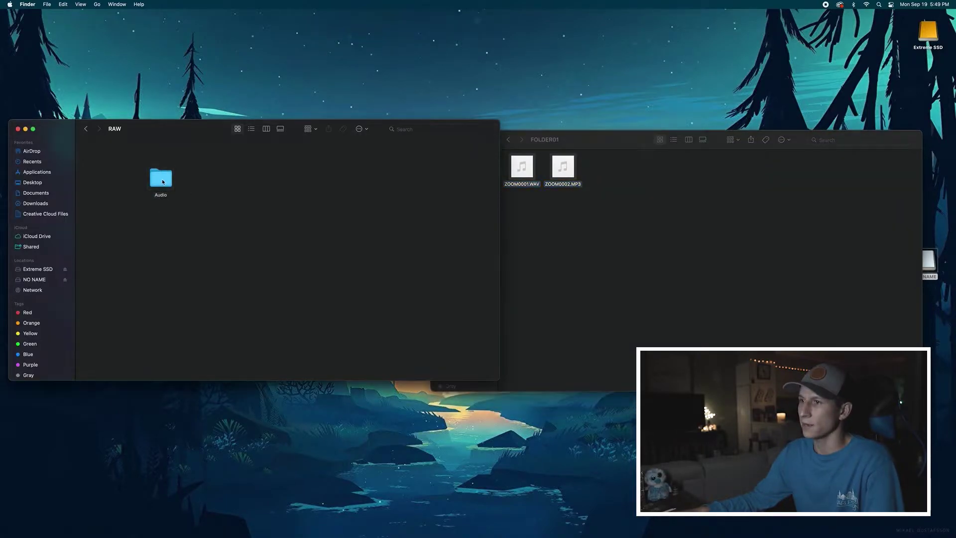
key("cmd+Down")
left_click_drag(156, 204, 82, 144)
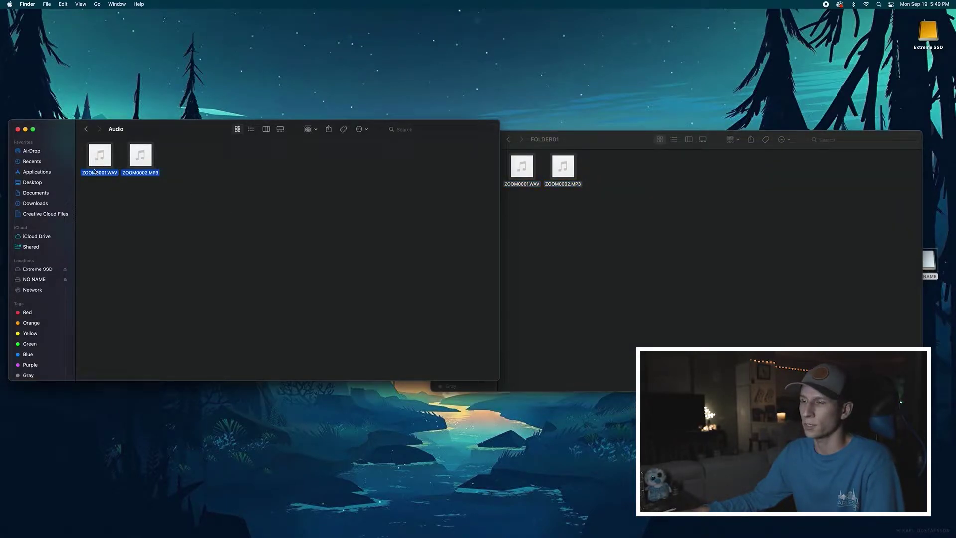
left_click(111, 177)
left_click(98, 176)
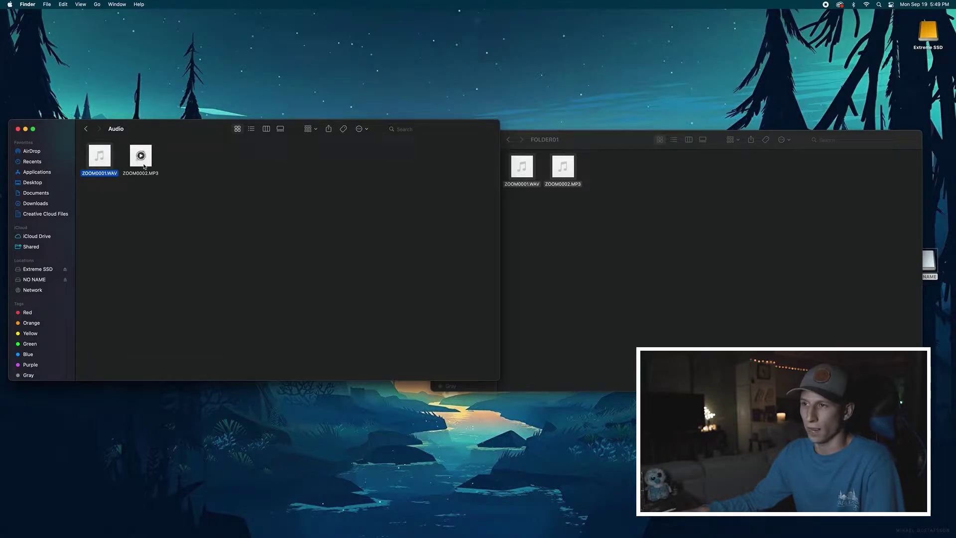
key("space")
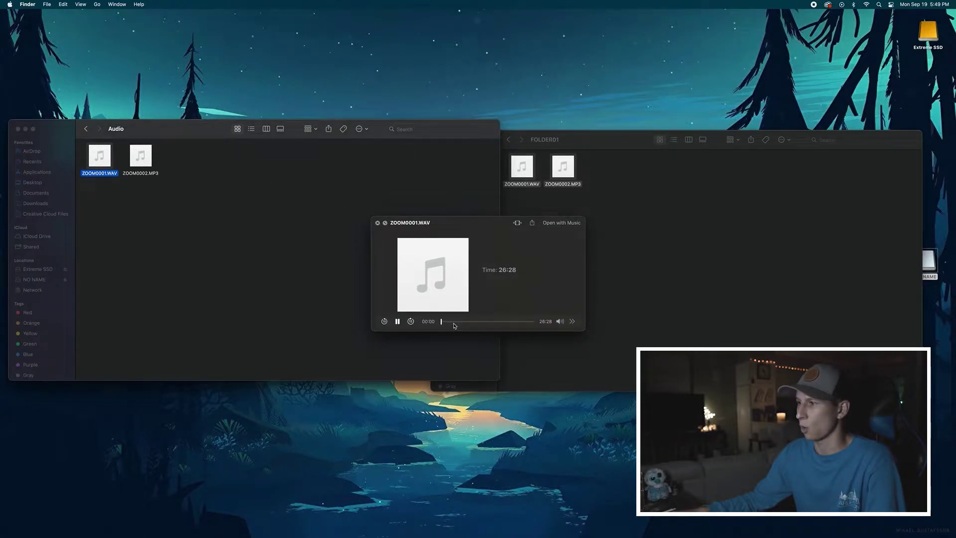
left_click(483, 322)
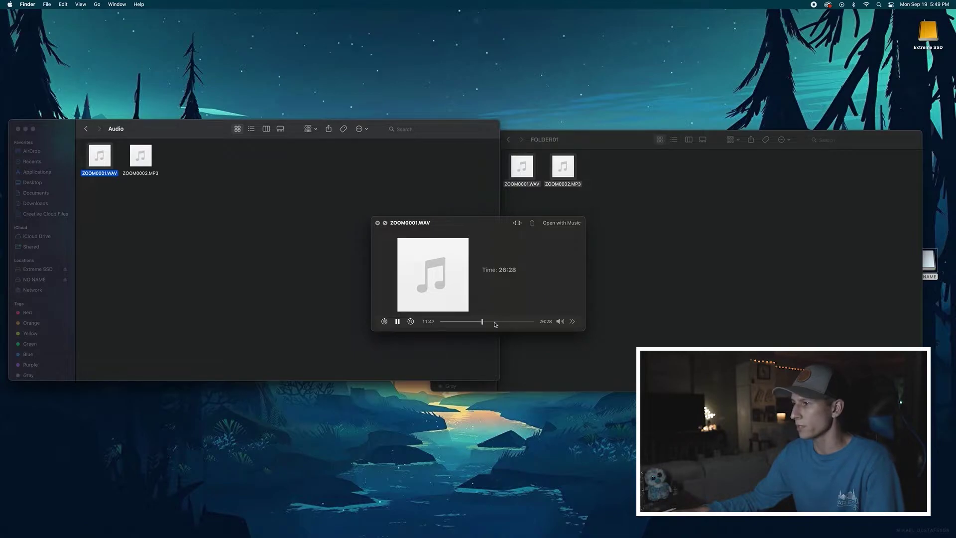
left_click(378, 223)
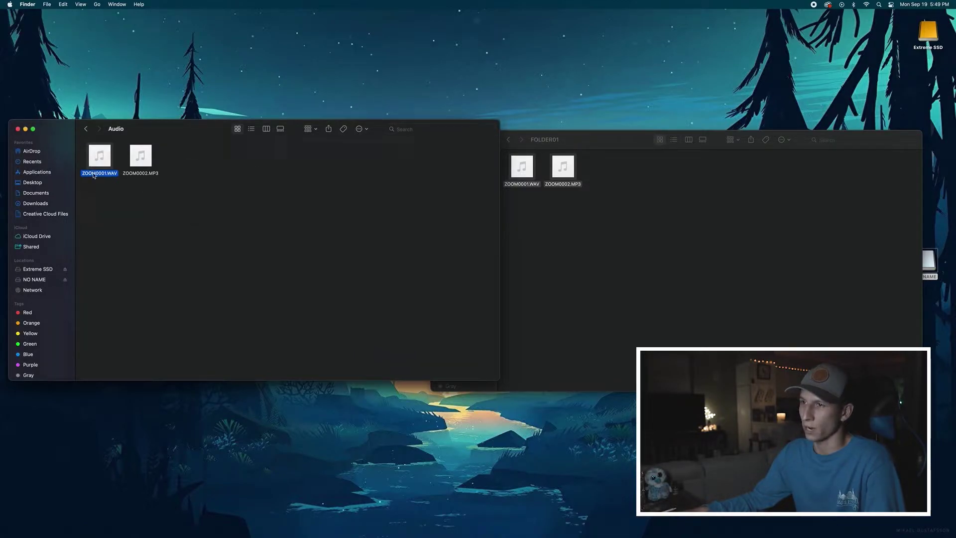
key("Return")
type("Ceremony")
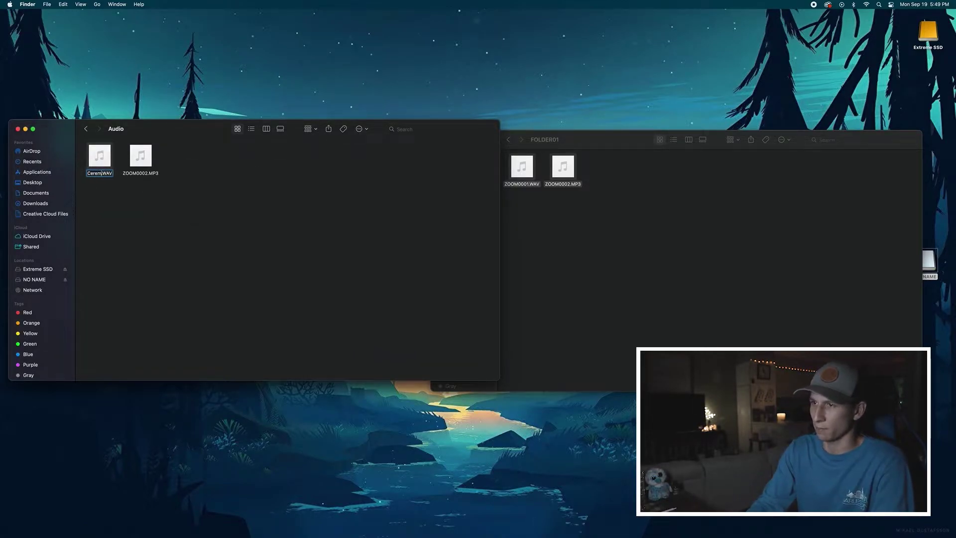
key("Return")
Preview ZOOM0002.MP3 and rename it 'Intros, Dances.MP3'
left_click(139, 172)
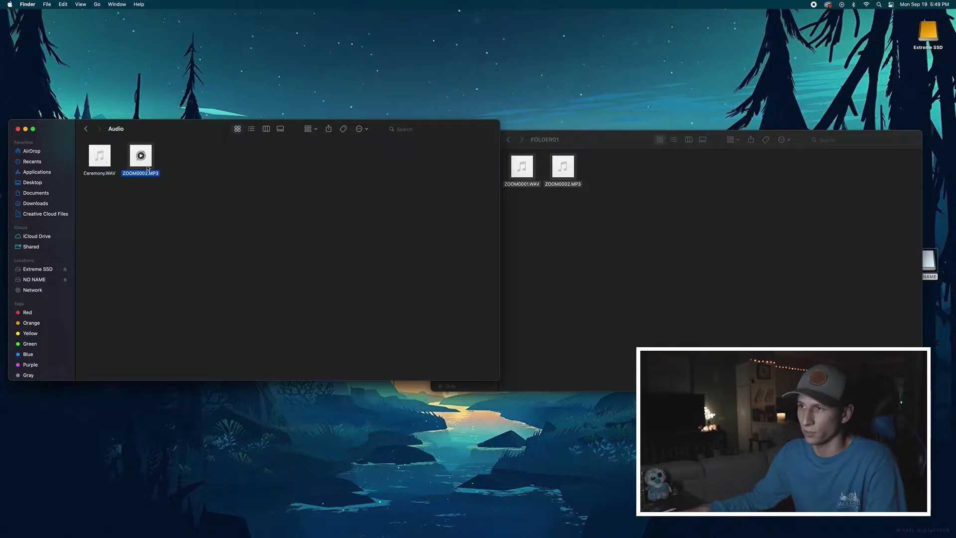
key("space")
key("space")
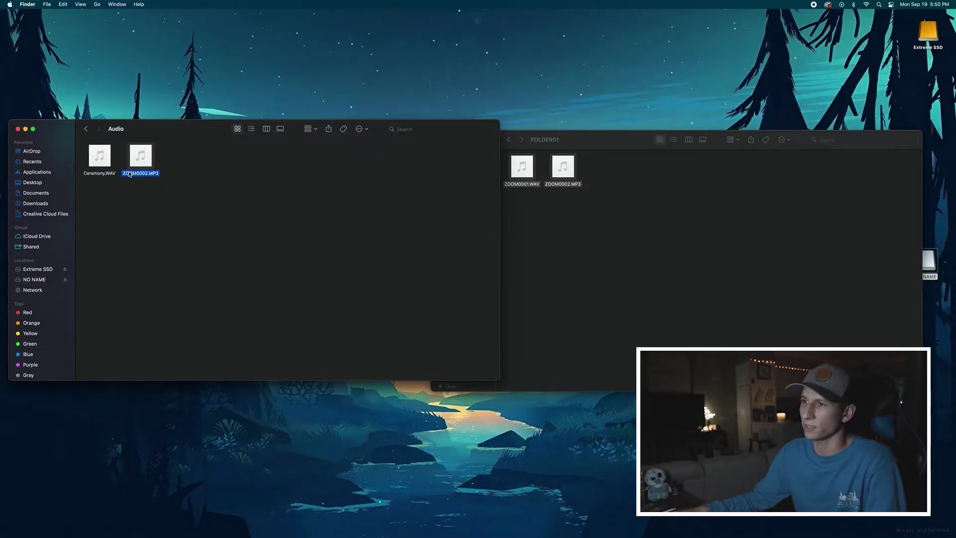
key("Return")
type("Intro")
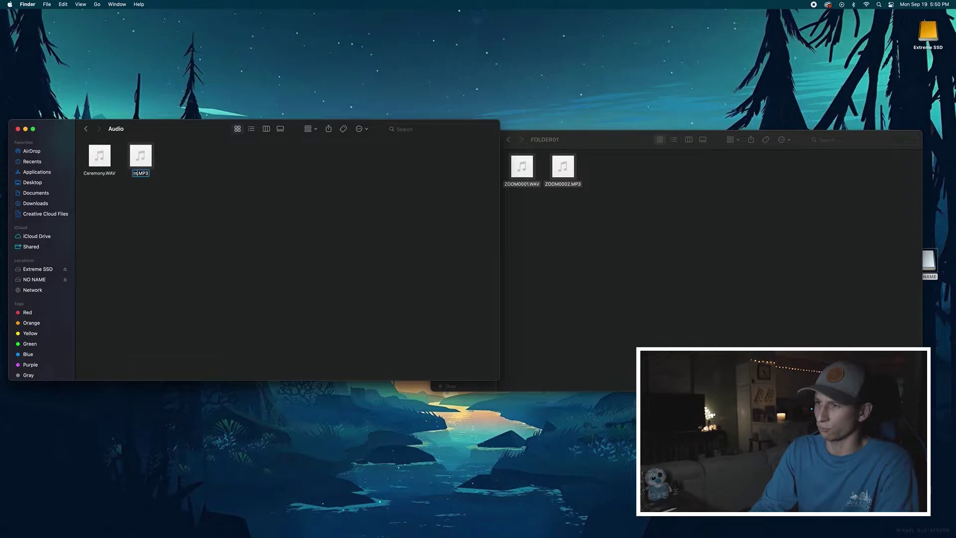
type("s, D")
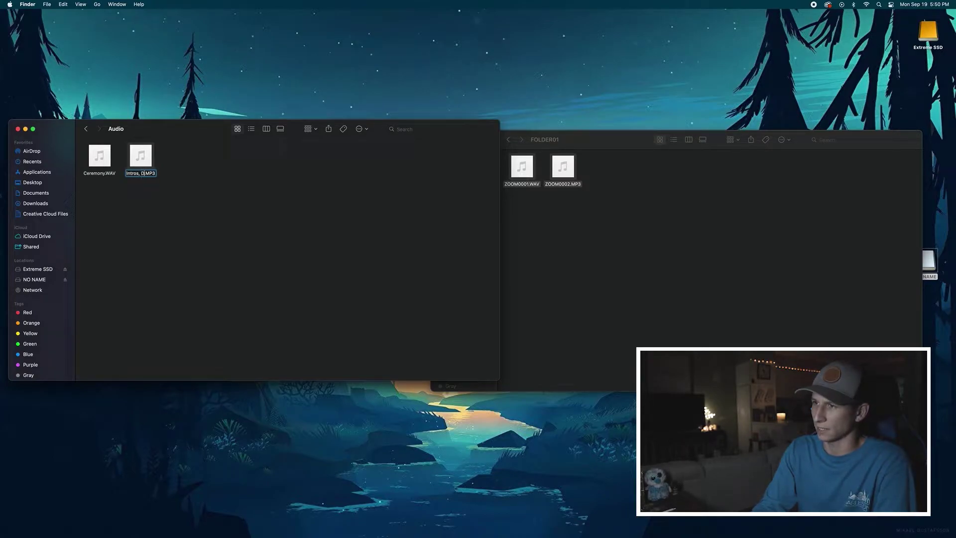
type("ances")
key("Return")
left_click(175, 181)
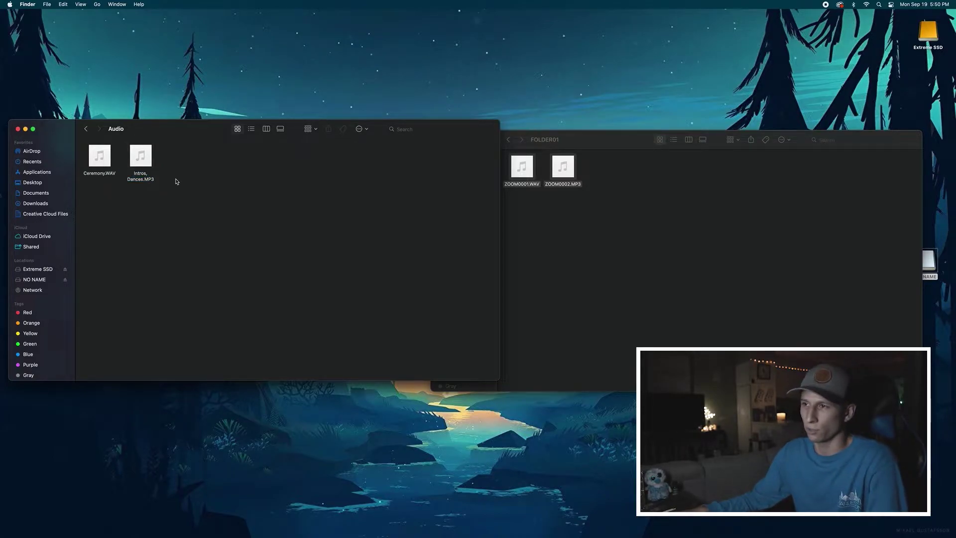
left_click(518, 209)
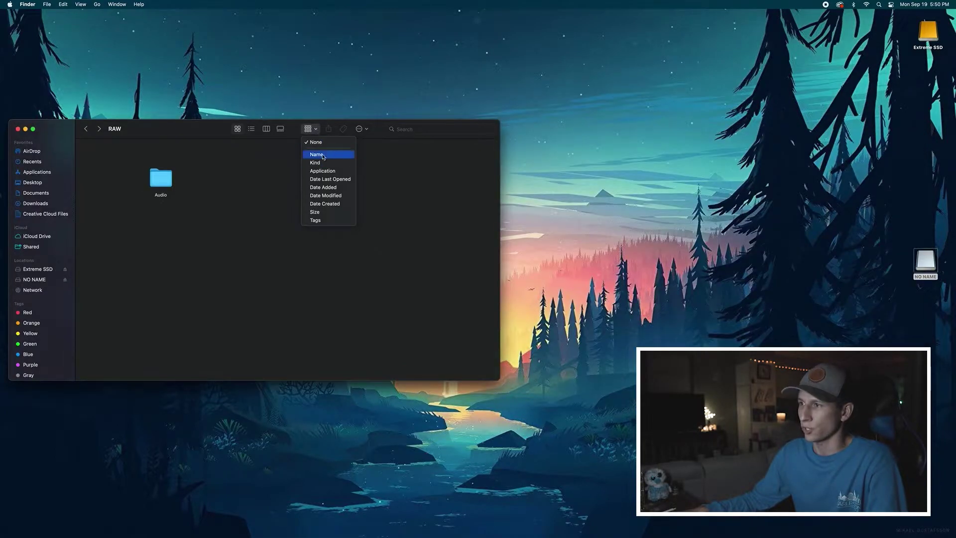
Close the FOLDER01 window and eject the NO NAME drive
left_click(324, 154)
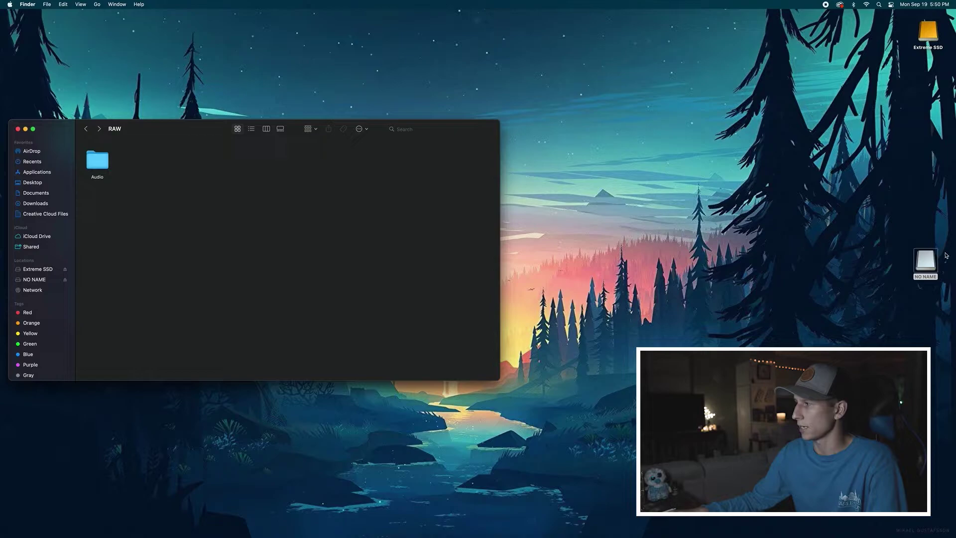
right_click(927, 264)
left_click(890, 294)
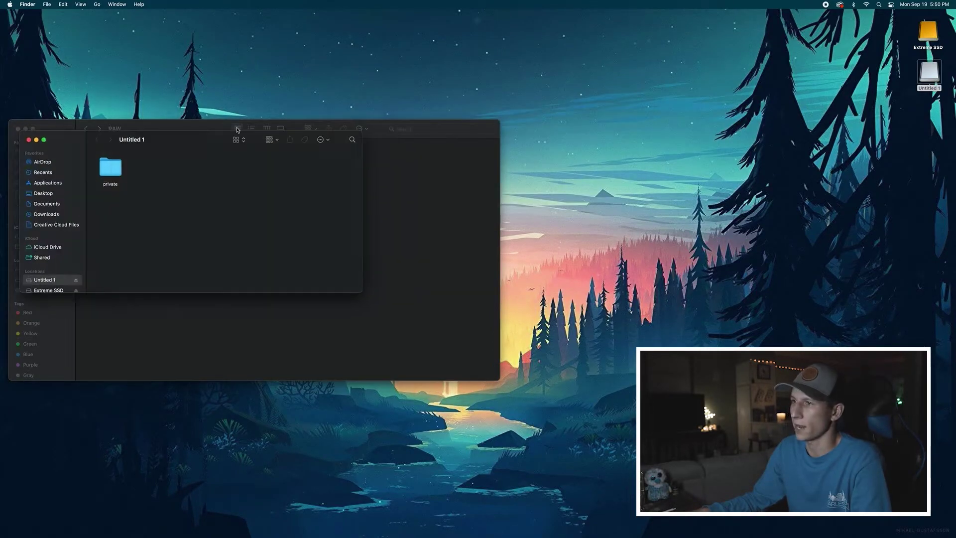
Resize the Untitled 1 window beside RAW and open private > M4ROOT > CLIP
left_click_drag(177, 140, 717, 155)
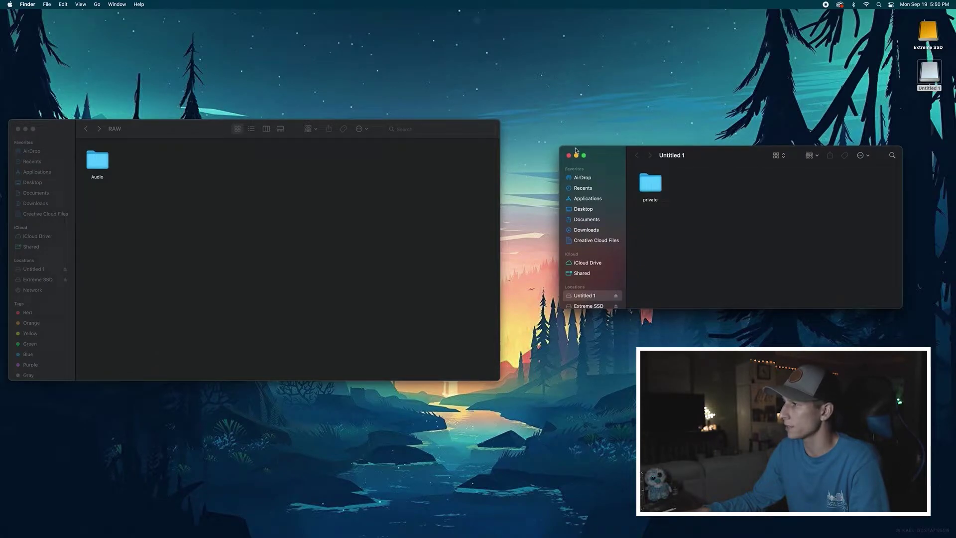
left_click_drag(578, 145, 573, 93)
left_click_drag(692, 104, 642, 138)
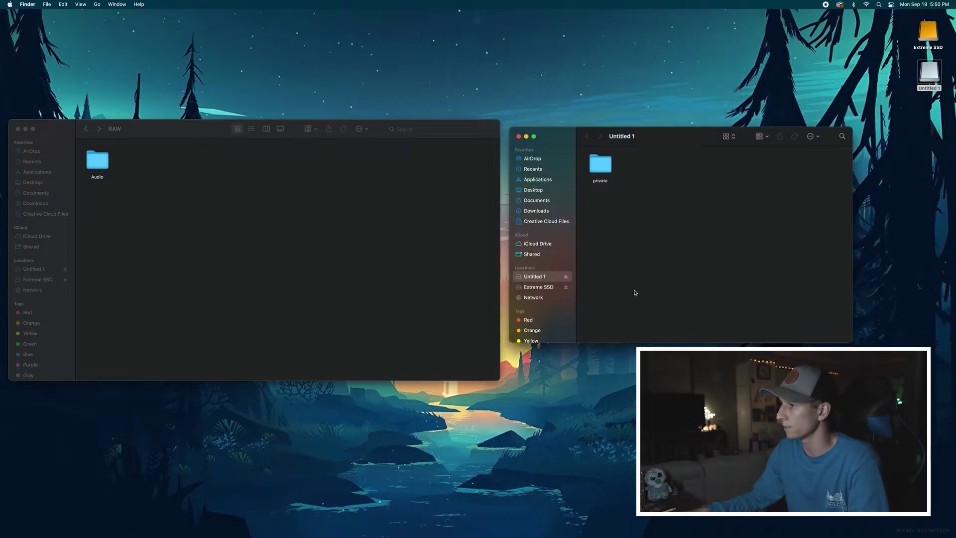
left_click_drag(633, 343, 635, 459)
double_click(608, 165)
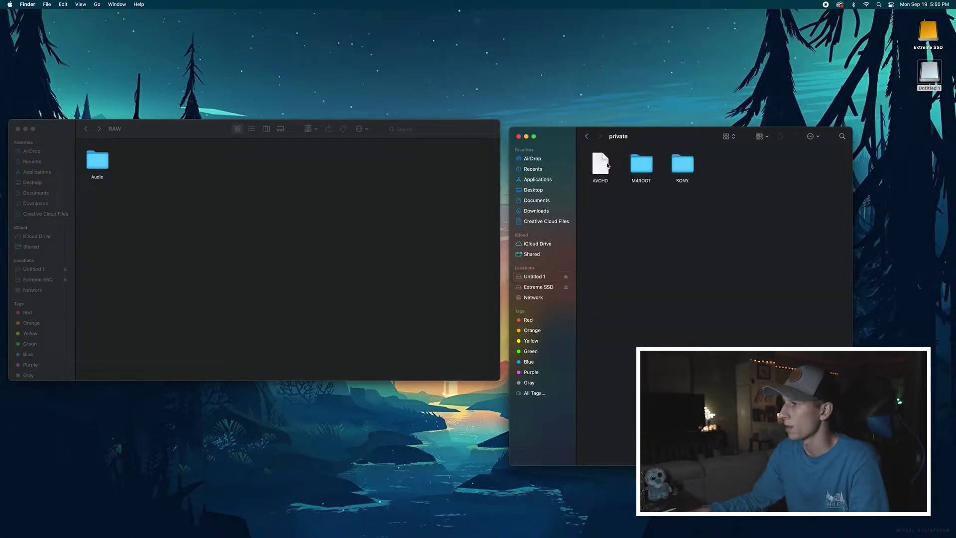
double_click(640, 169)
double_click(610, 172)
Group the CLIP files by Kind, show all Movies, and select C0001–C0018
left_click(765, 136)
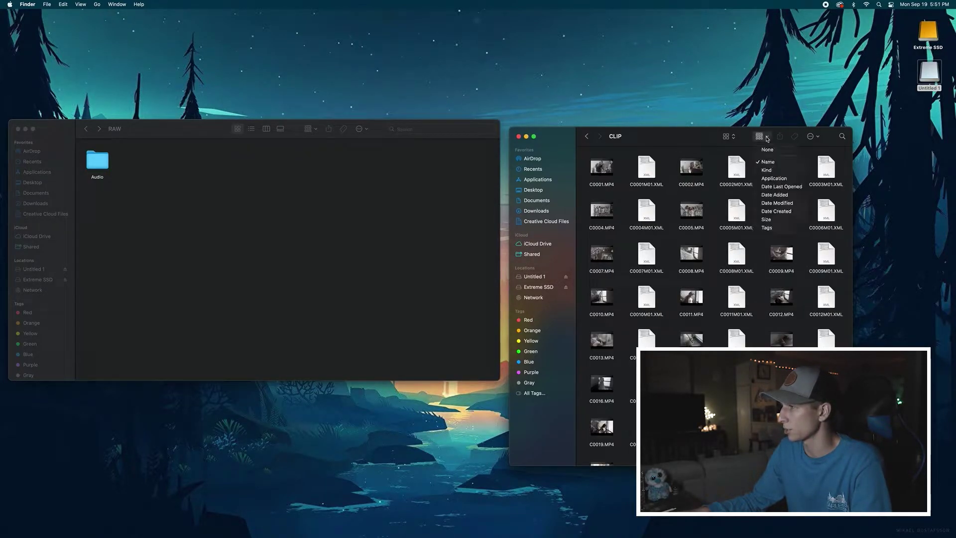
left_click(775, 170)
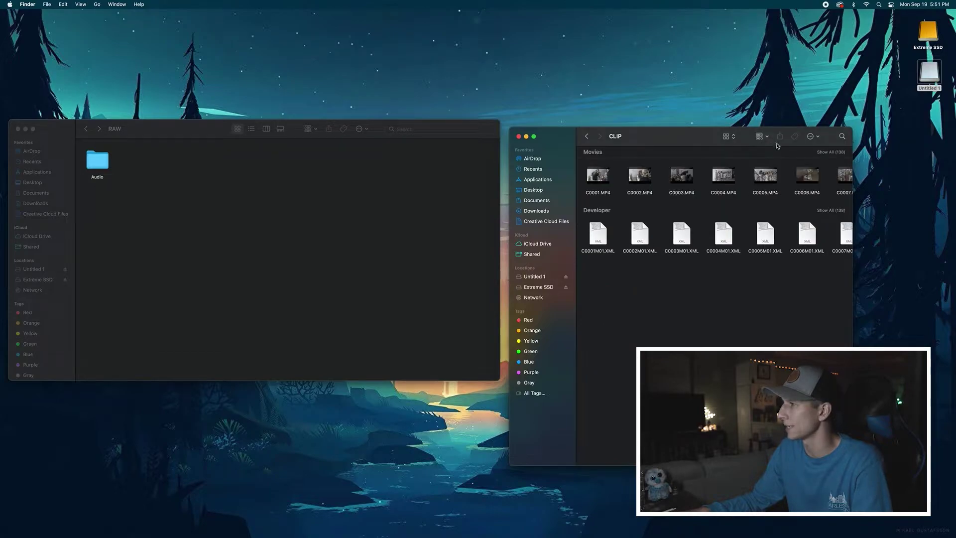
left_click(831, 153)
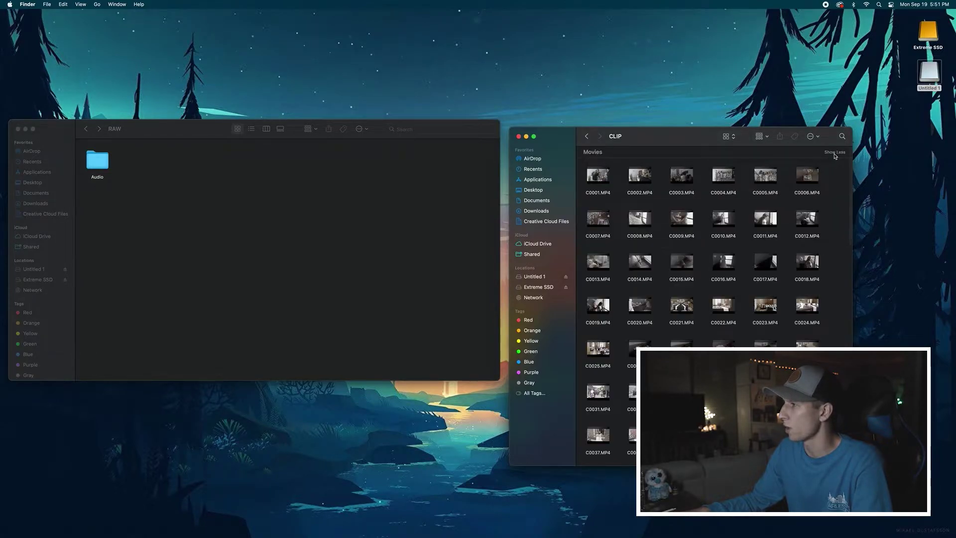
scroll(702, 218, "down", 10)
scroll(701, 218, "up", 10)
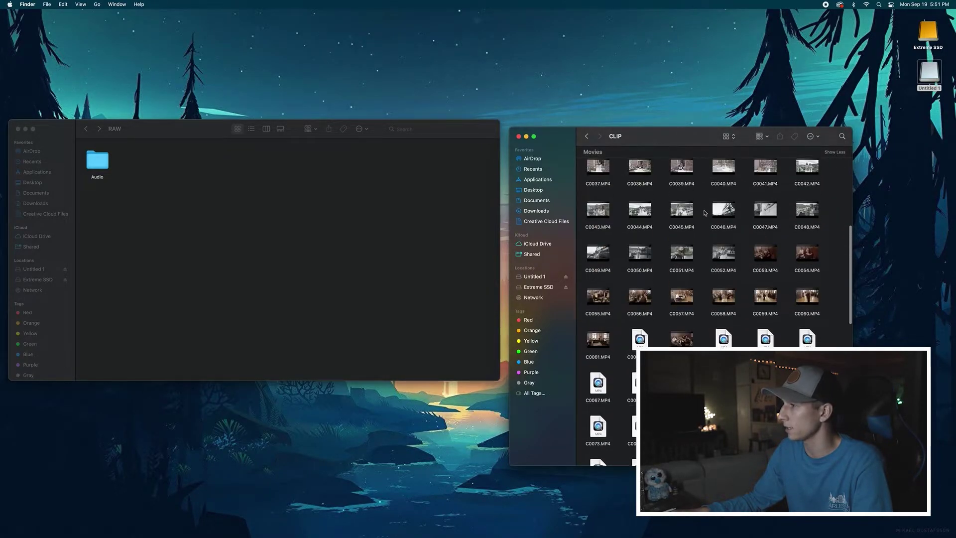
left_click(587, 172)
left_click(582, 166)
left_click_drag(603, 165, 784, 248)
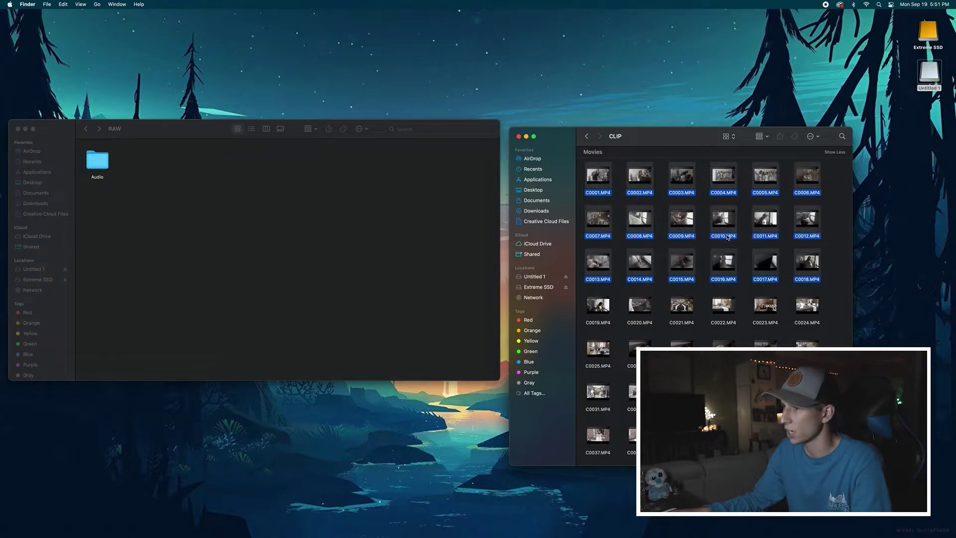
Create a Getting Ready folder in RAW and open it
right_click(136, 178)
left_click(162, 183)
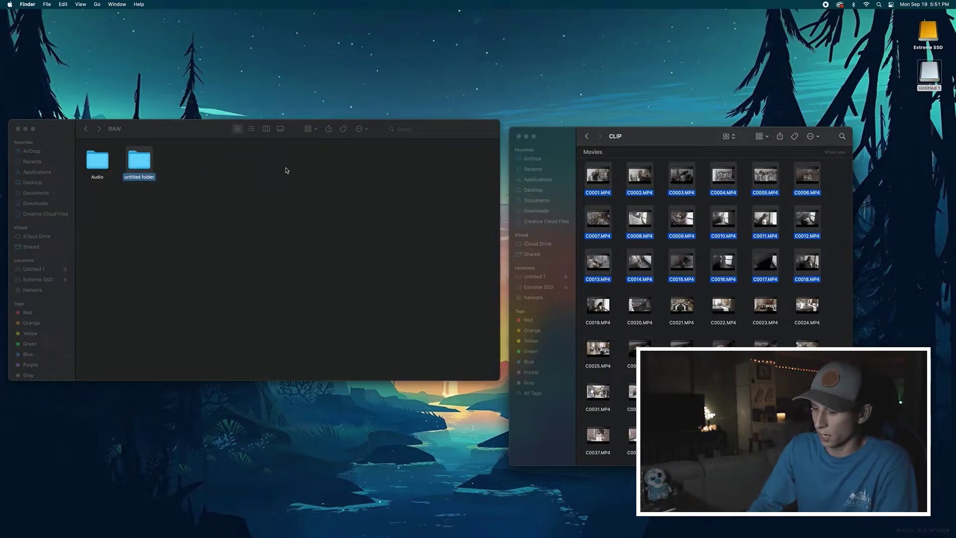
type("Getting Ready")
key("Return")
double_click(141, 164)
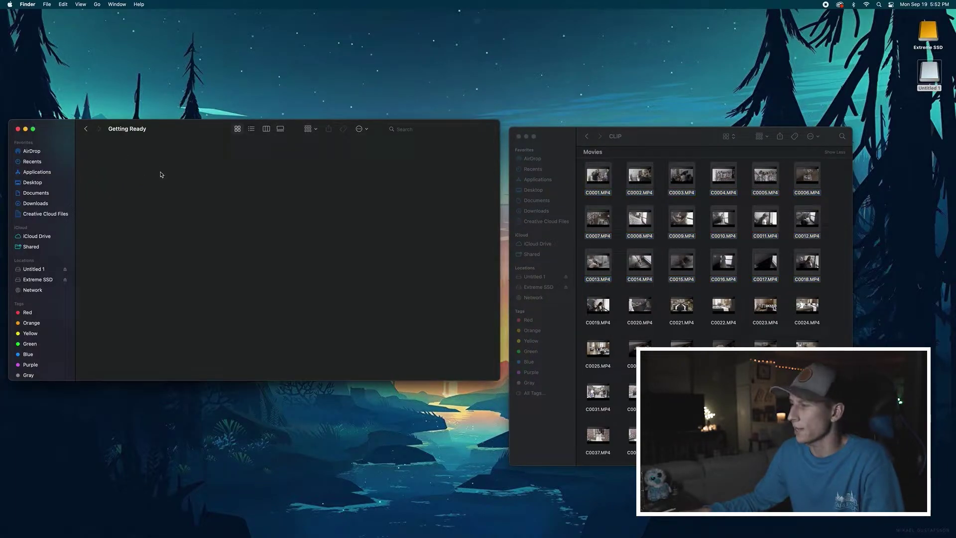
Copy clips C0001–C0020 into Getting Ready, then return to RAW
left_click_drag(582, 165, 232, 227)
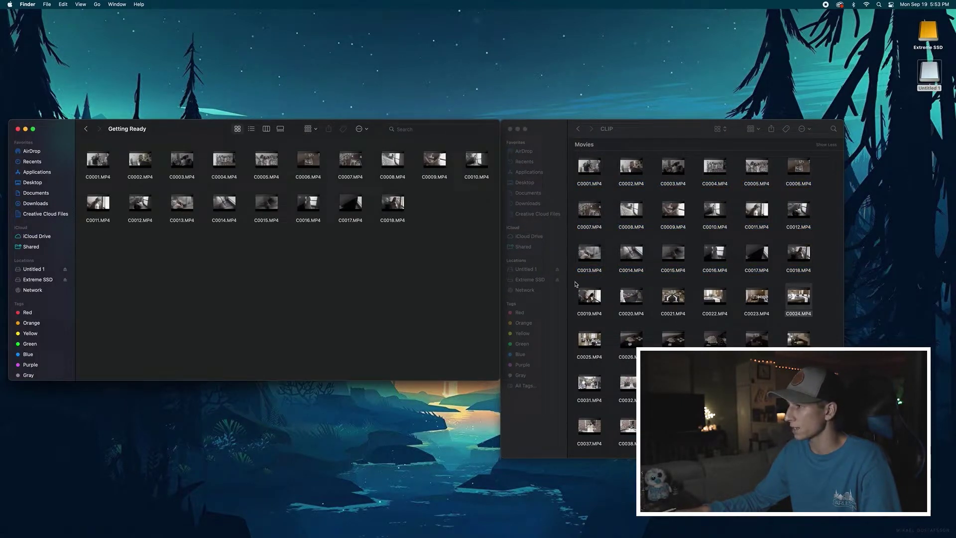
left_click_drag(575, 284, 581, 287)
left_click_drag(590, 296, 452, 228)
left_click(180, 197)
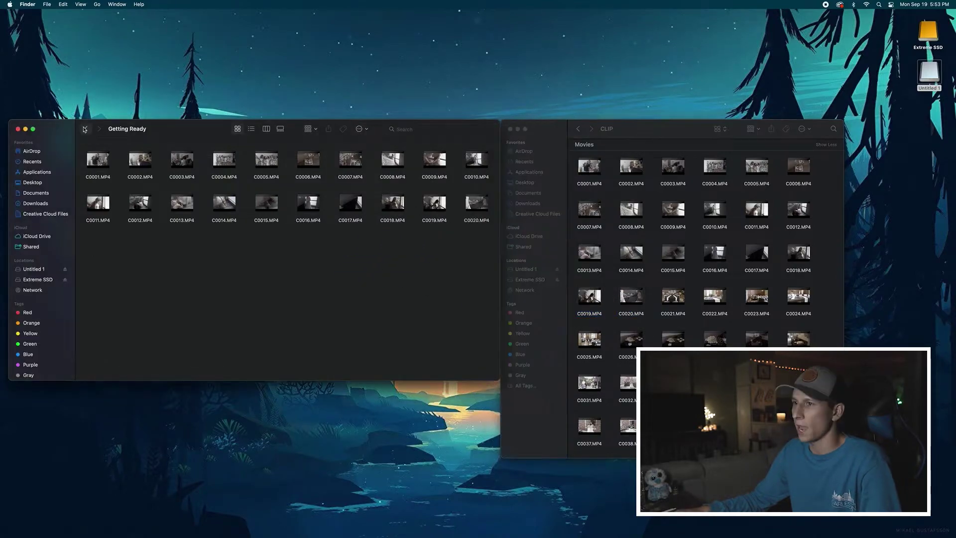
key("super+Up")
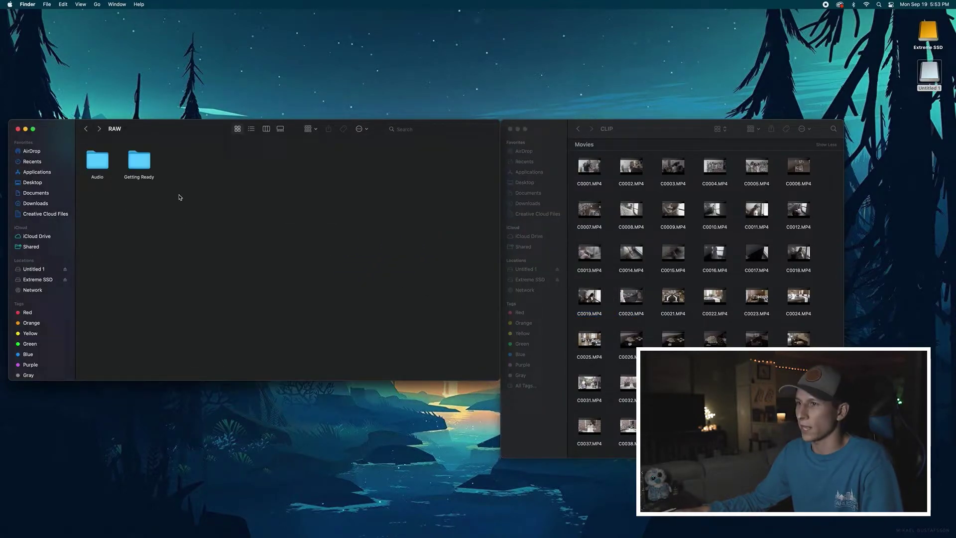
Create a new untitled folder in RAW and preview clip C0021.MP4
right_click(180, 162)
left_click(207, 166)
left_click(631, 299)
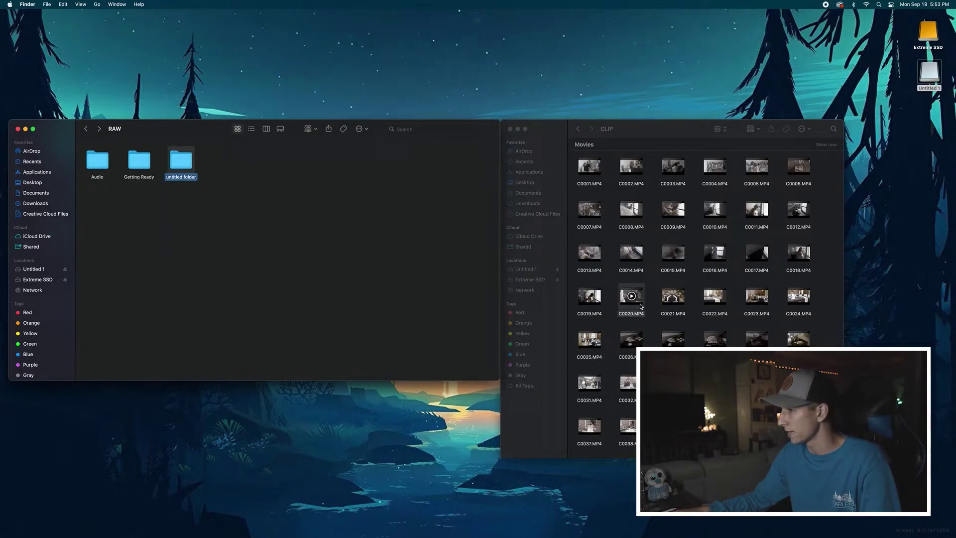
left_click(673, 305)
key("space")
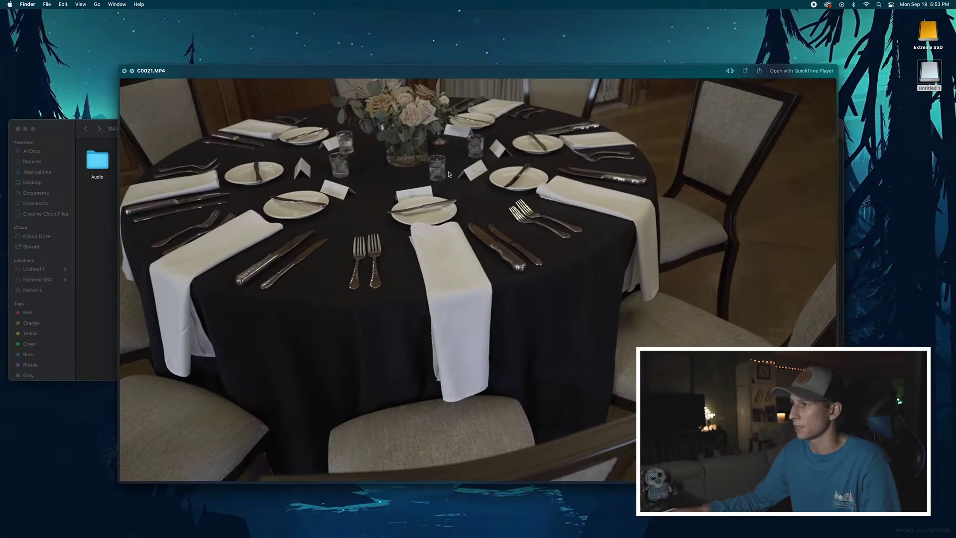
key("space")
Name the new folder Ceremony B-roll and open it
left_click(180, 177)
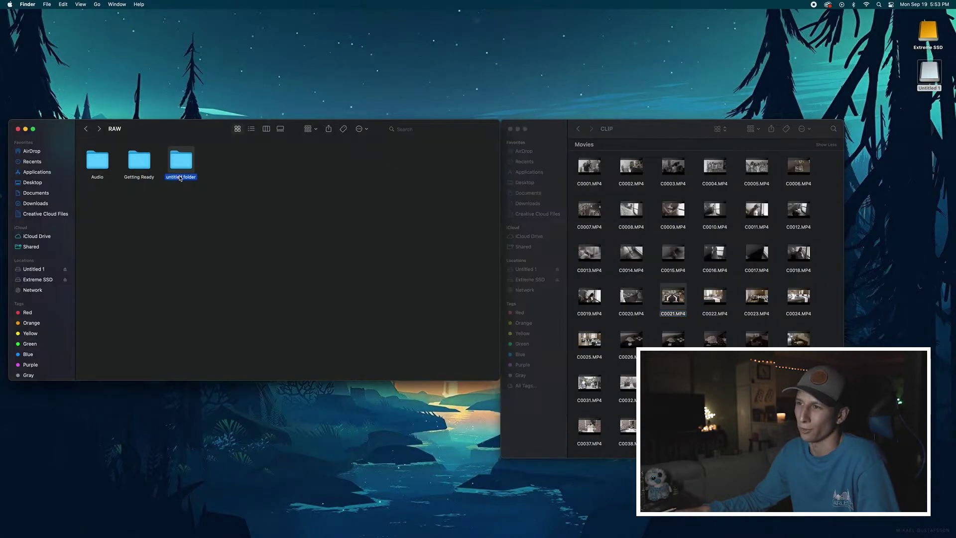
type("C")
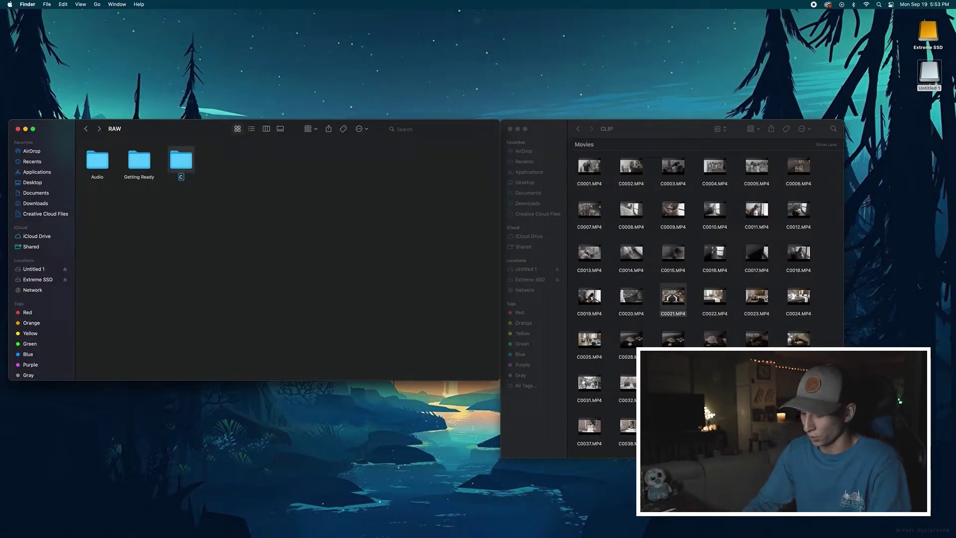
type("eremony ")
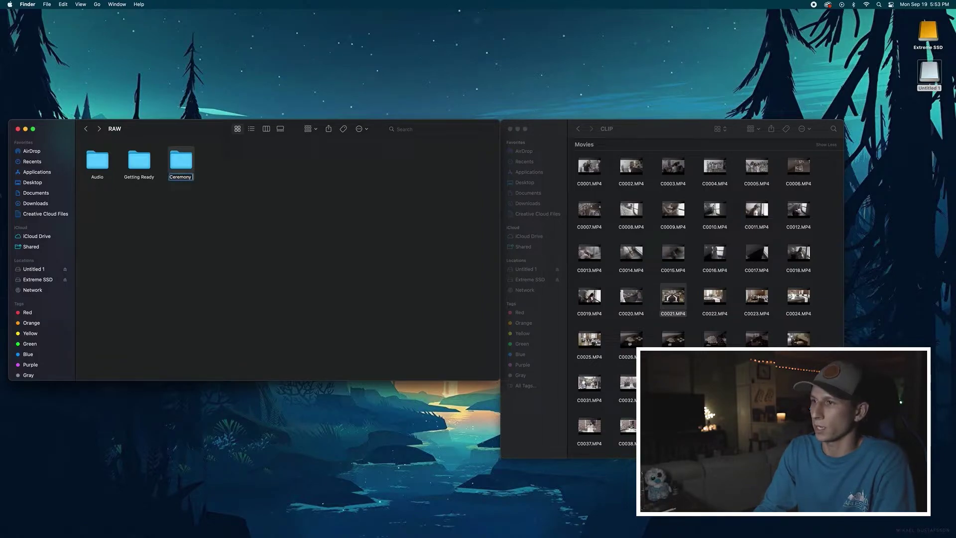
type("B-roll")
key("Return")
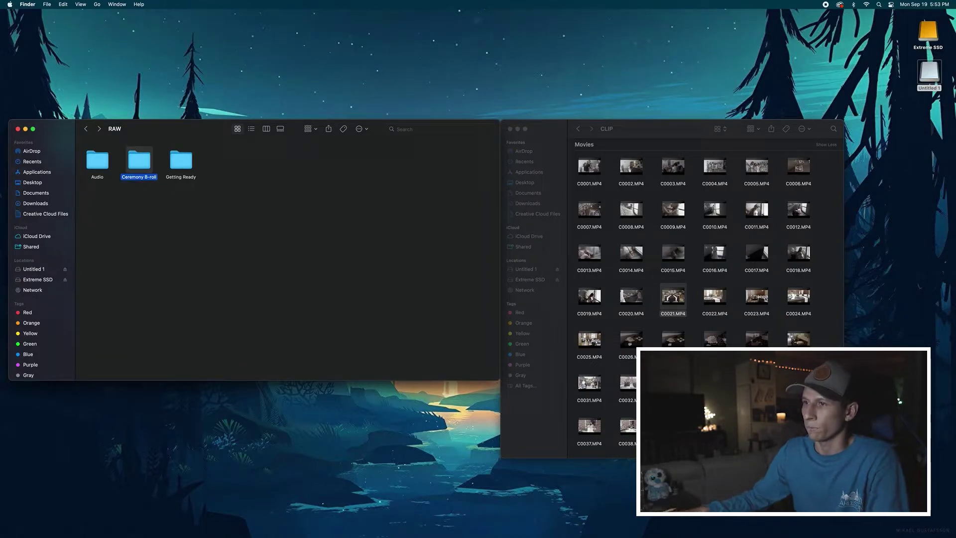
double_click(141, 161)
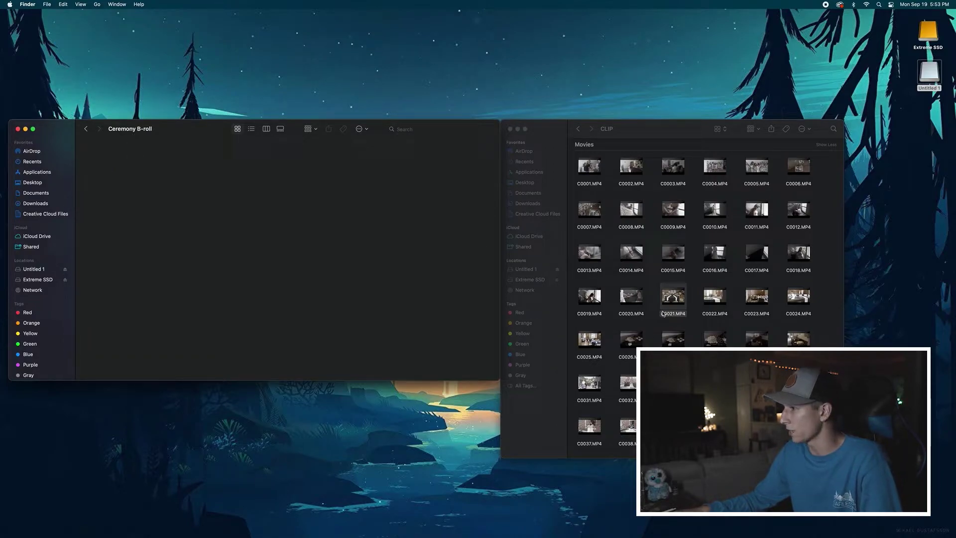
Copy clips C0021–C0025 into Ceremony B-roll, then go back up to the couple's folder
left_click_drag(657, 298, 803, 302)
left_click(589, 340, "super")
left_click_drag(589, 341, 348, 229)
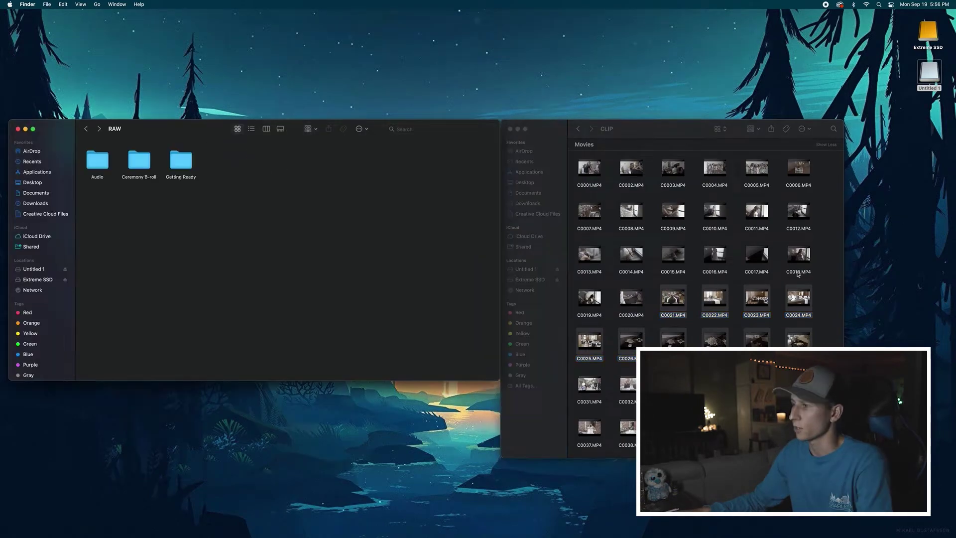
scroll(656, 304, "down", 3)
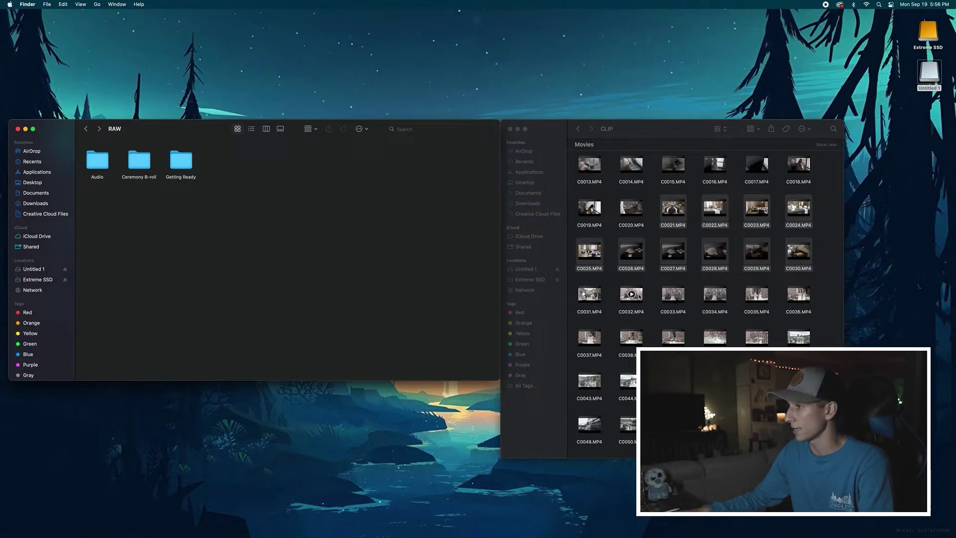
scroll(632, 296, "up", 1)
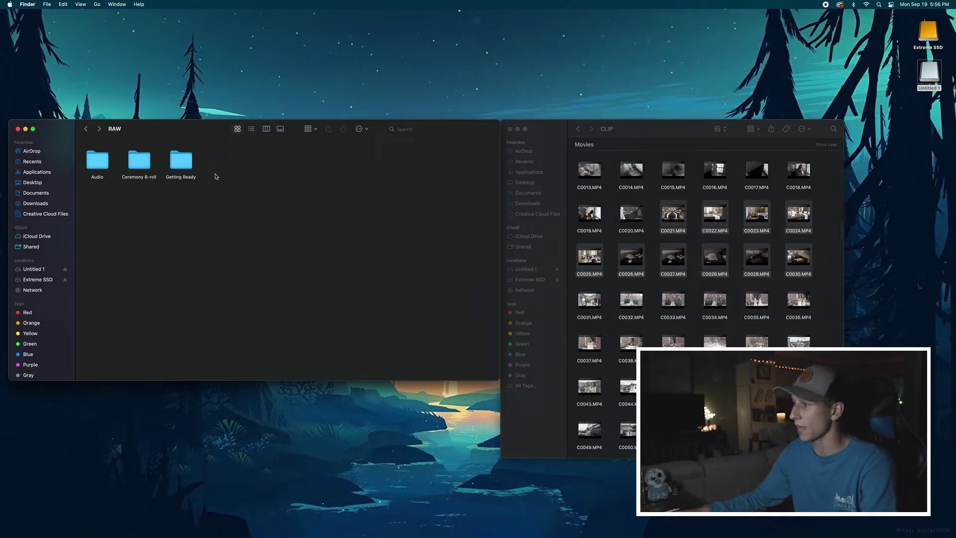
scroll(707, 299, "down", 5)
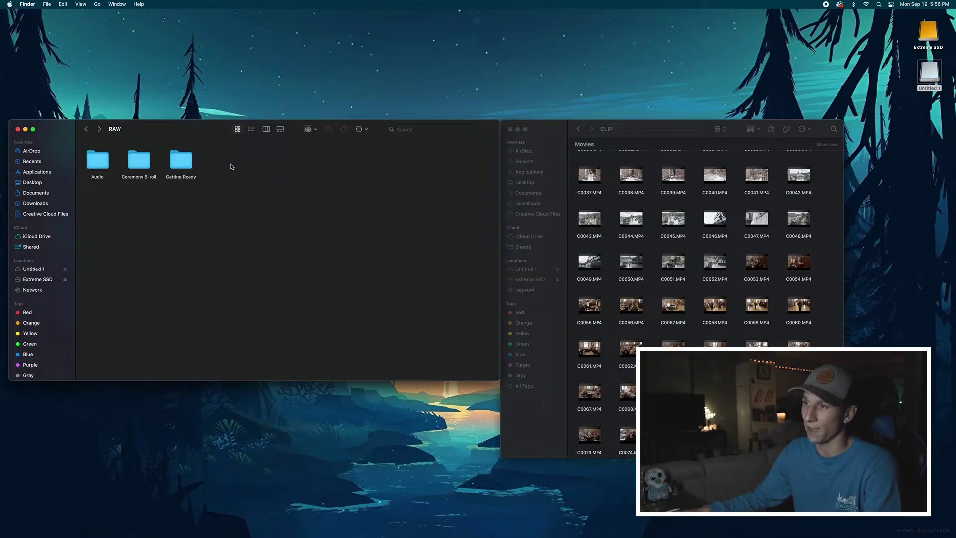
left_click(86, 128)
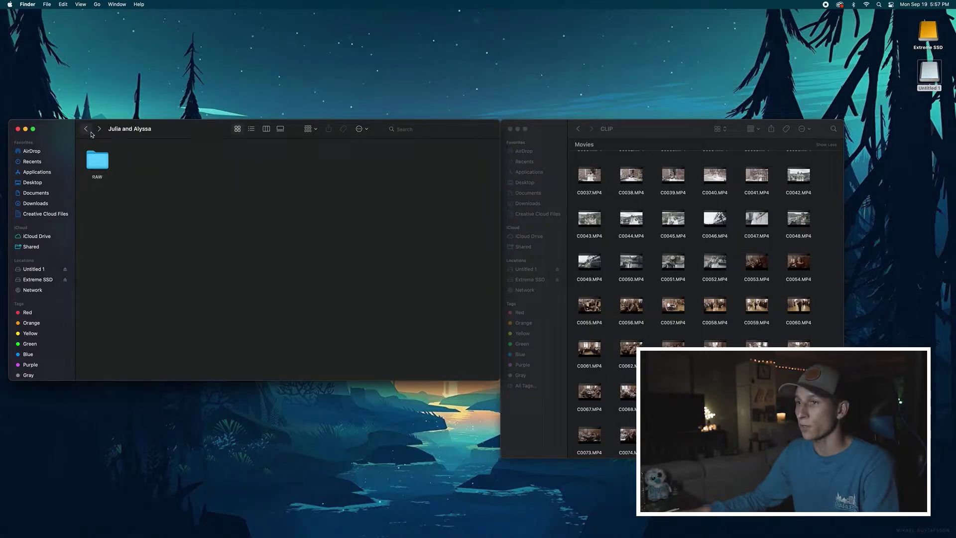
Copy the footage folders (Audio, Cake Cutting, Ceremony … Speaches) into the RAW folder
double_click(99, 165)
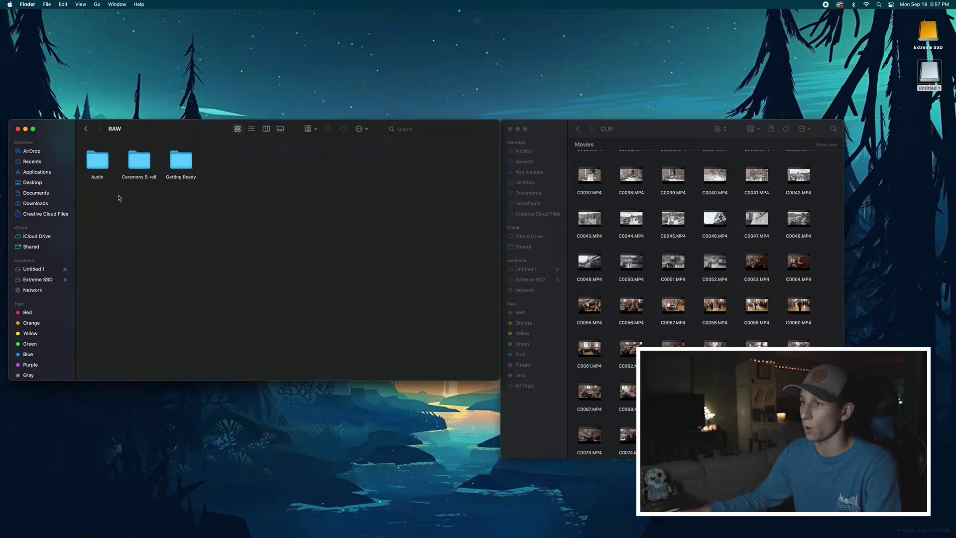
left_click_drag(99, 199, 451, 309)
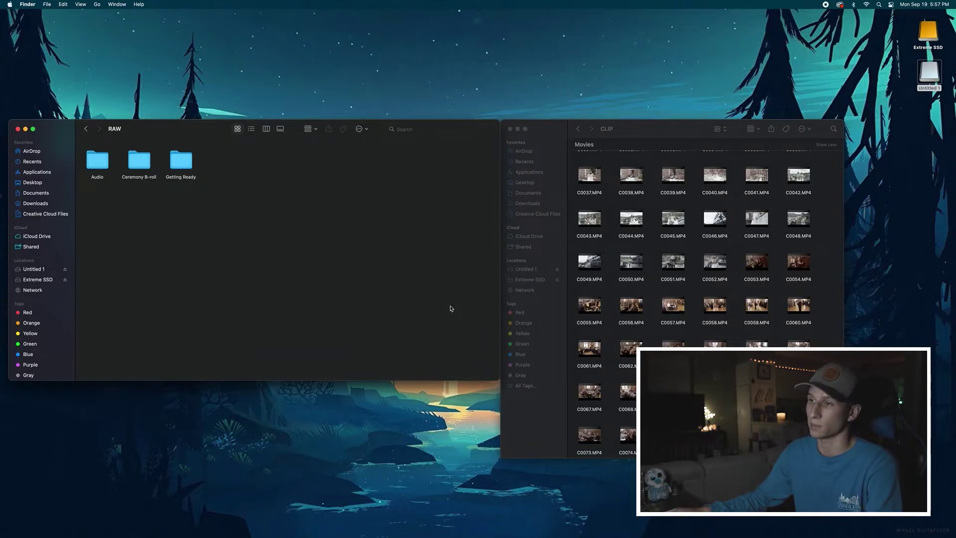
key("super+bracketleft")
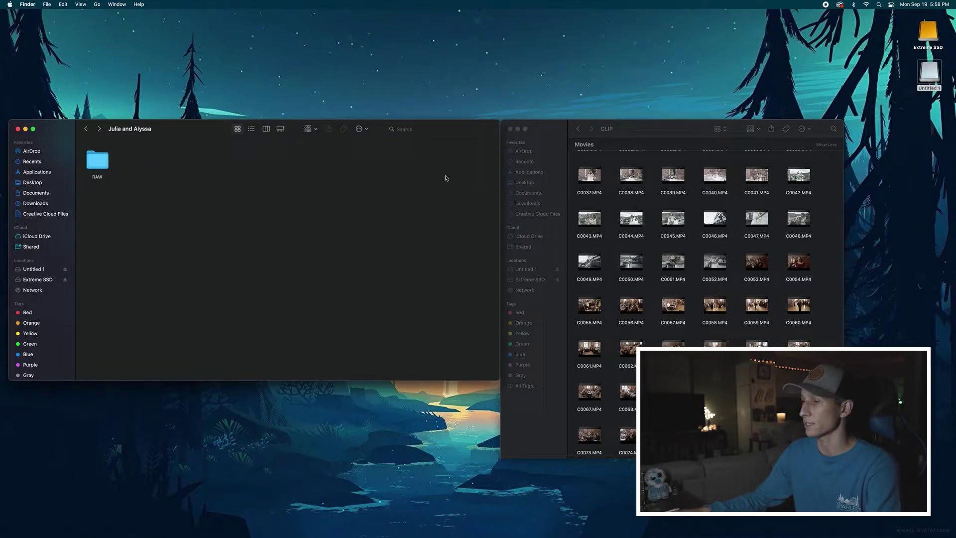
double_click(105, 155)
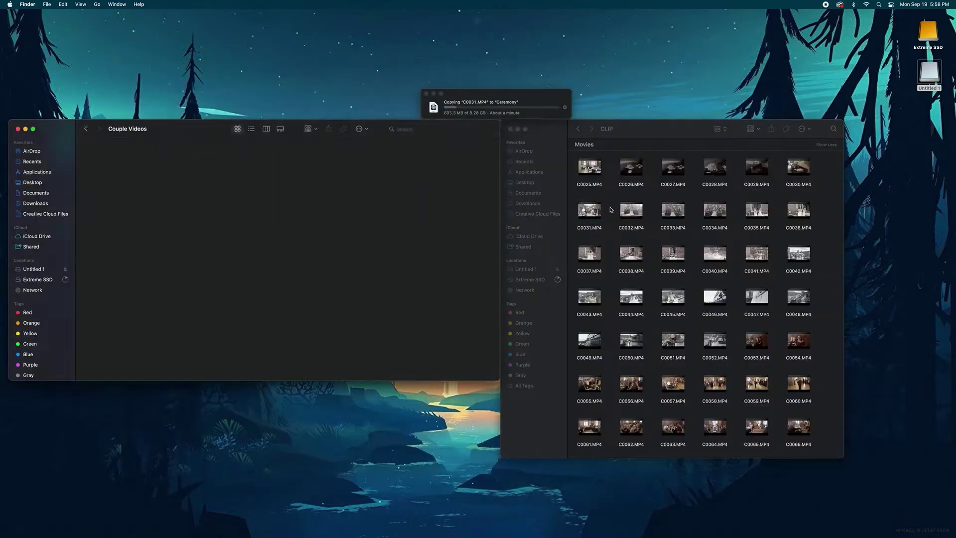
right_click(311, 184)
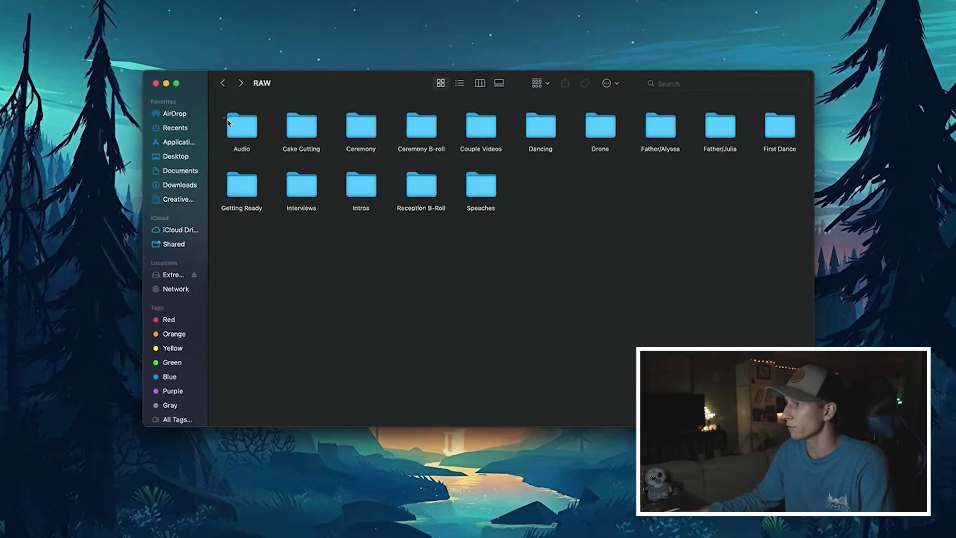
key("super+a")
left_click(366, 185)
double_click(349, 104)
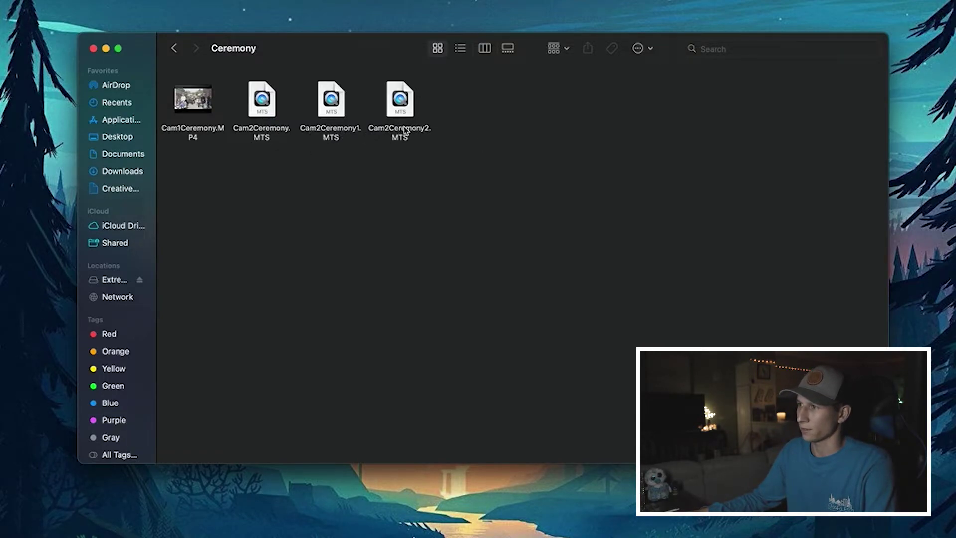
left_click(173, 48)
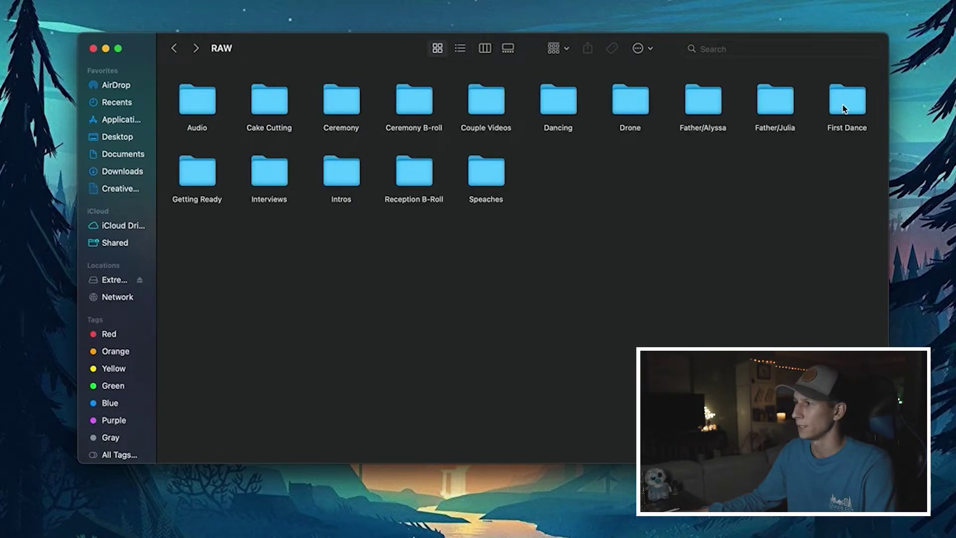
Look through the Speaches footage folder, then return via RAW to the couple's wedding folder
double_click(493, 170)
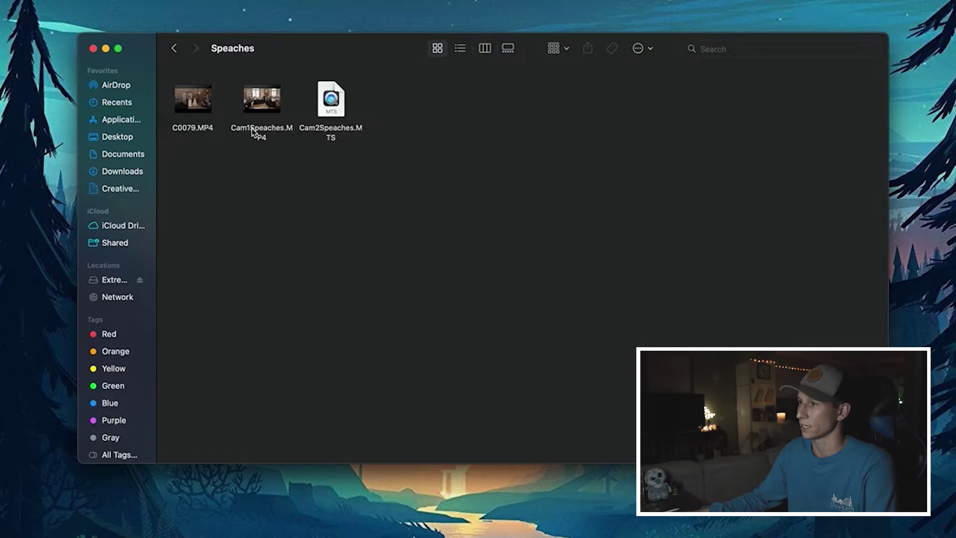
mouse_move(256, 102)
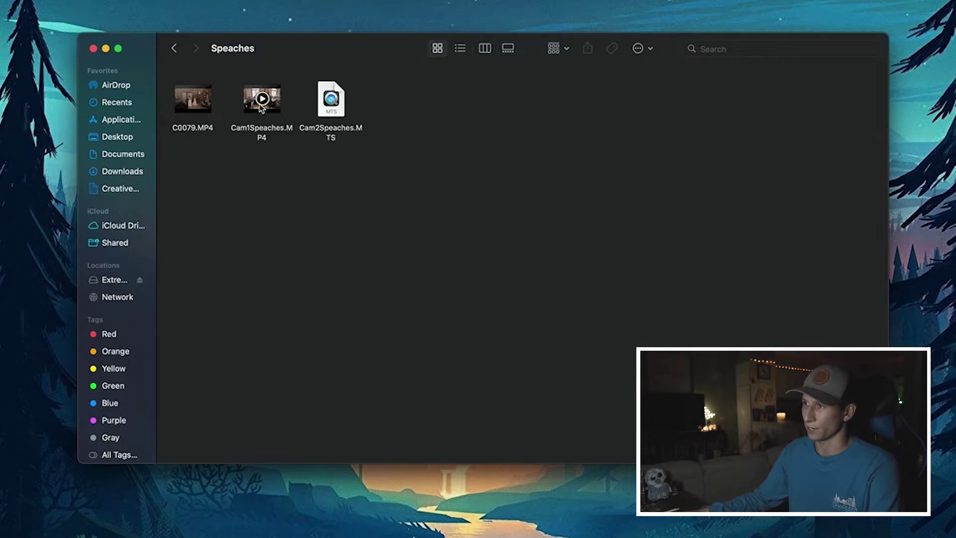
left_click(174, 49)
left_click_drag(850, 294, 163, 80)
left_click(165, 79)
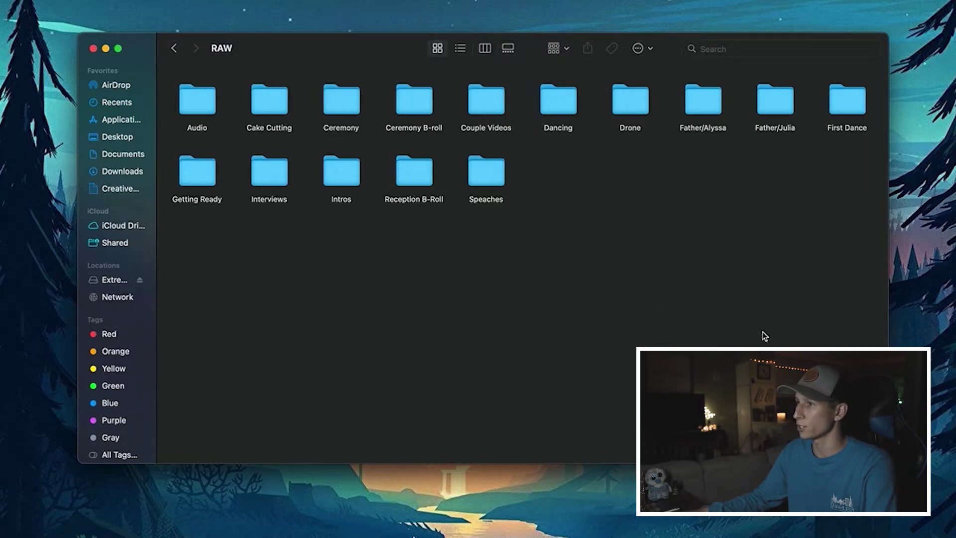
left_click(174, 48)
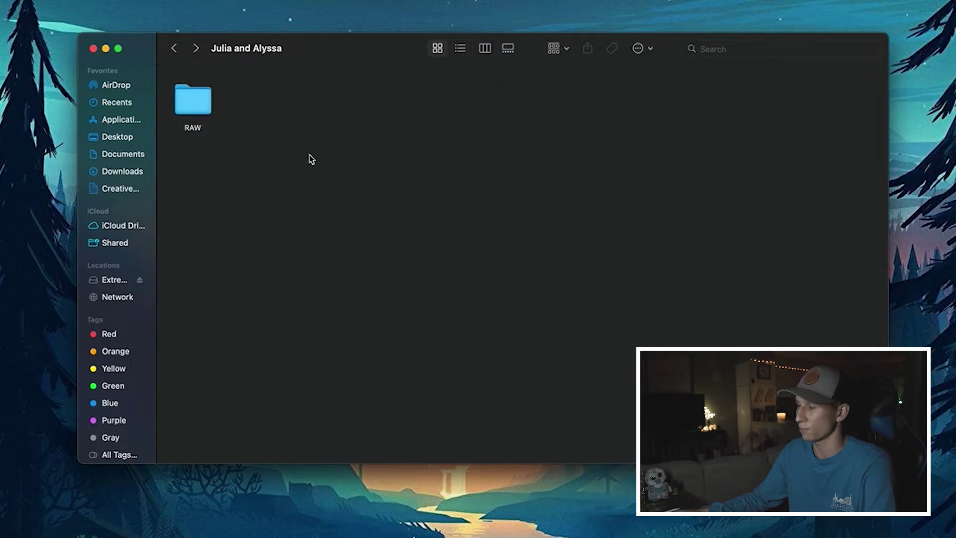
Create a new folder named NLE next to RAW in the wedding folder
right_click(253, 120)
left_click(276, 121)
type("NLE")
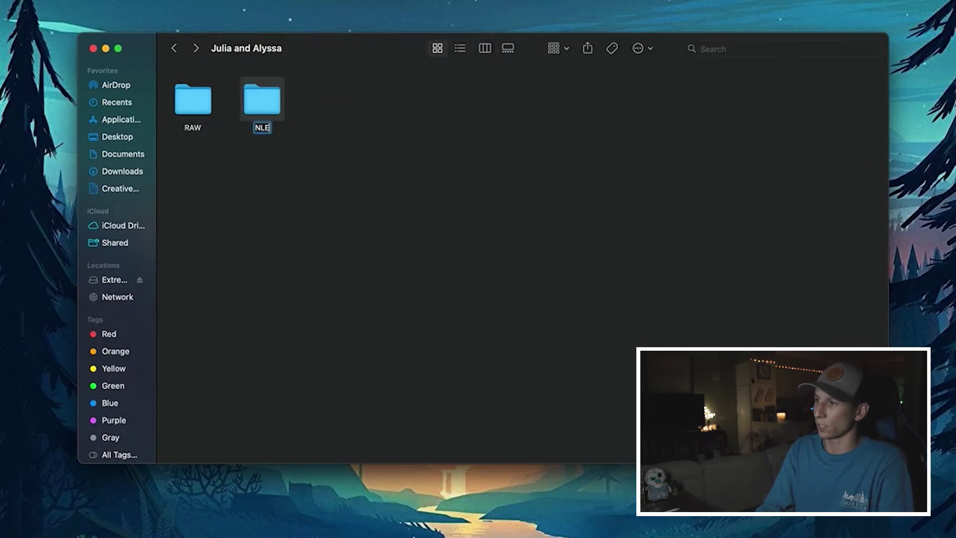
key("Return")
left_click(240, 149)
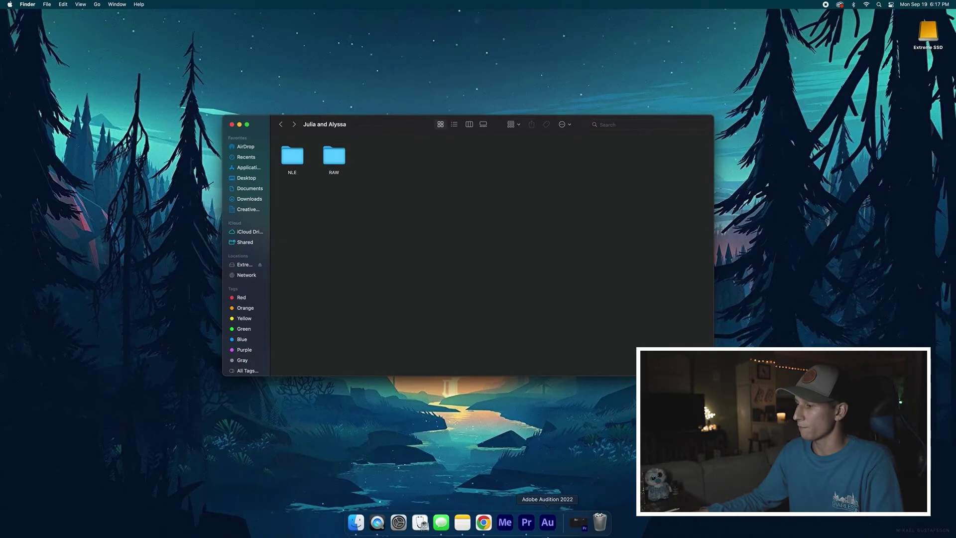
left_click(580, 525)
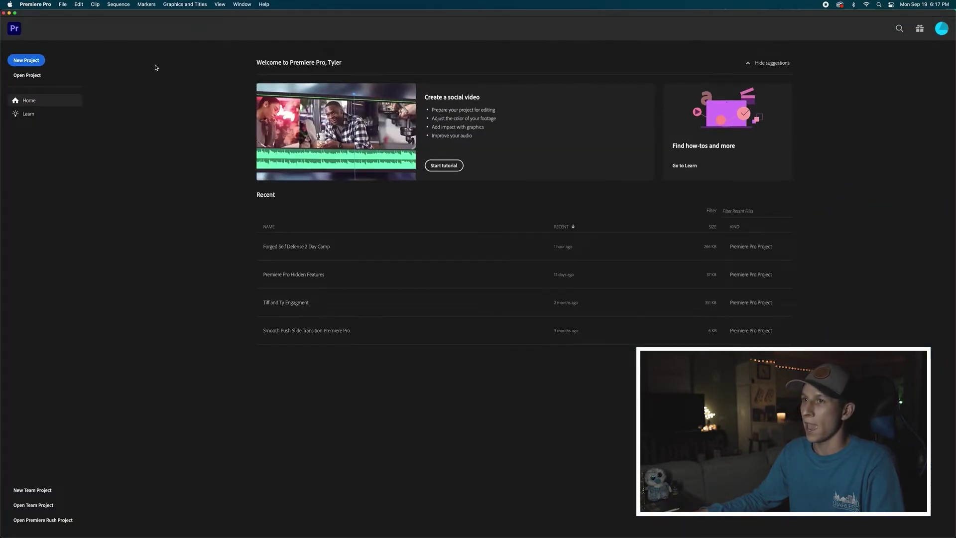
Create a project named for the couple's wedding, located in Extreme SSD/Projects/Weddings/<couple>/NLE
left_click(19, 60)
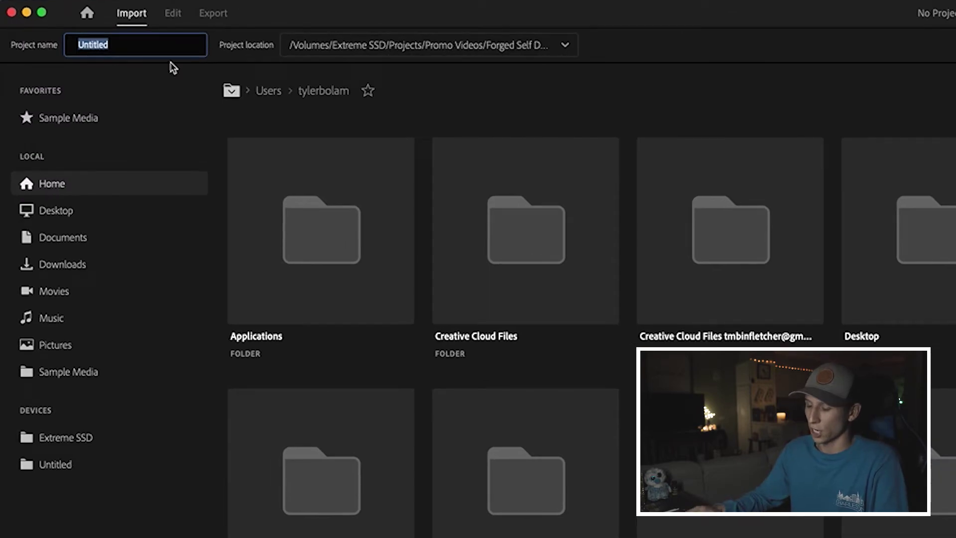
type("Julia and L")
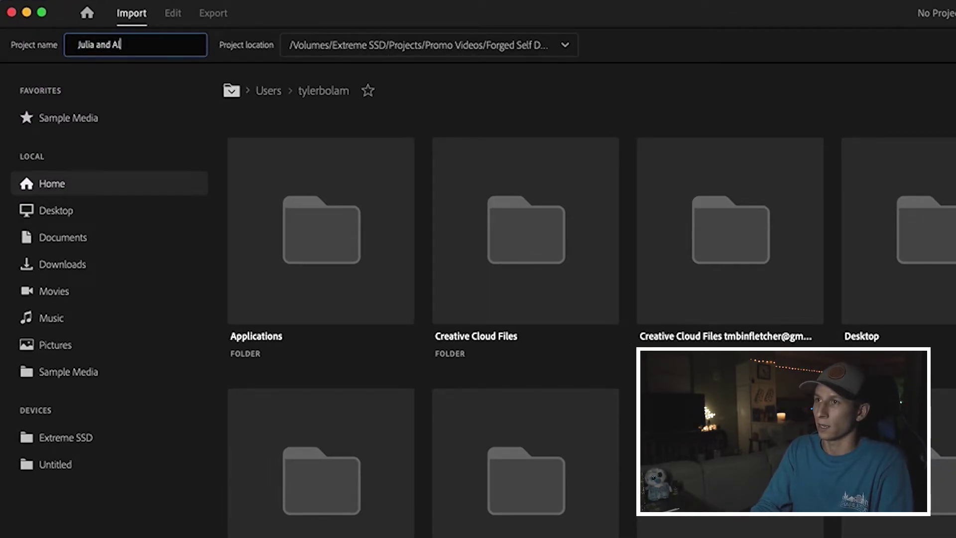
type("lyssa Wedding")
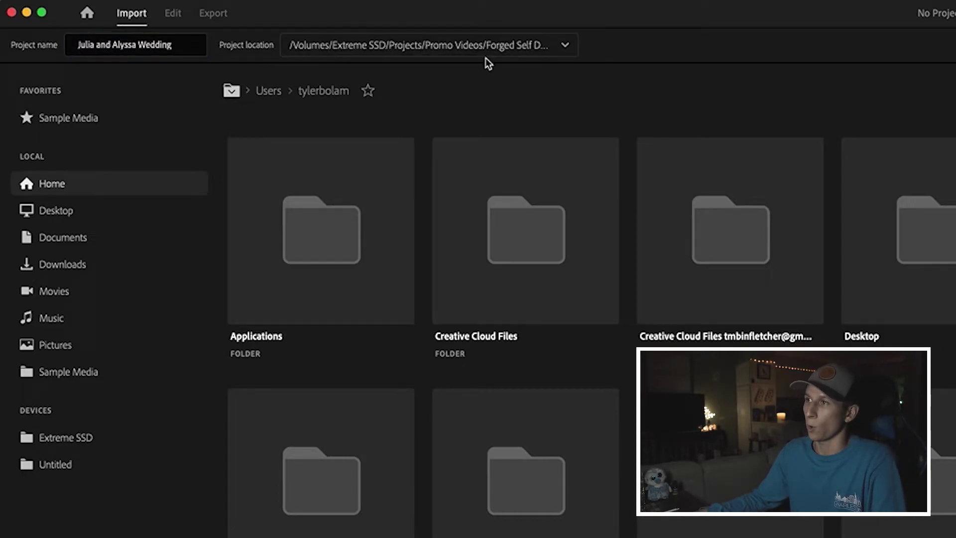
left_click(550, 44)
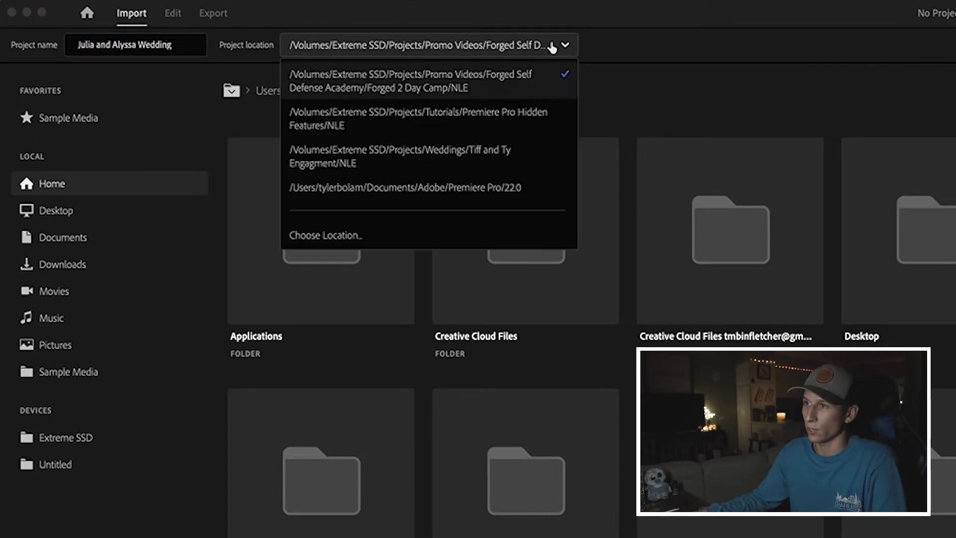
left_click(333, 237)
left_click(66, 277)
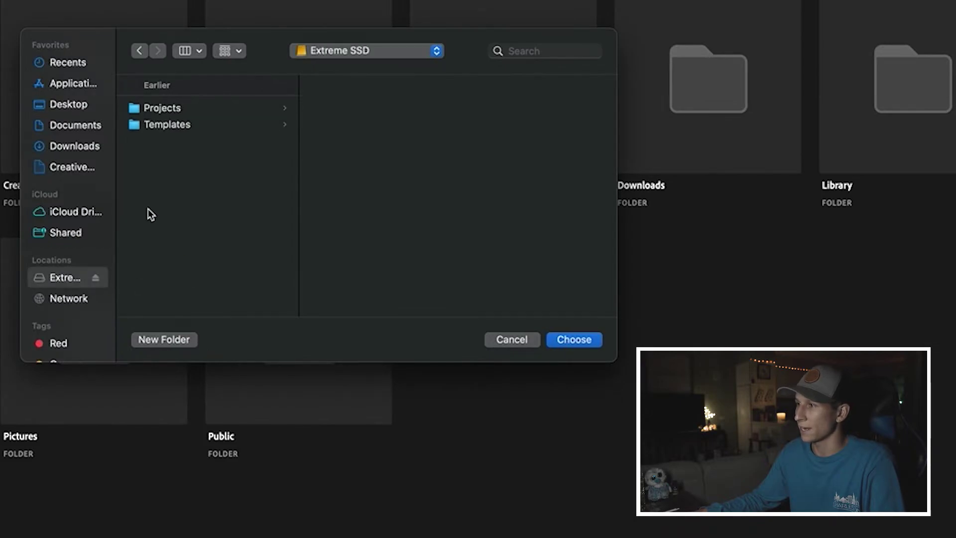
left_click(158, 113)
left_click(351, 159)
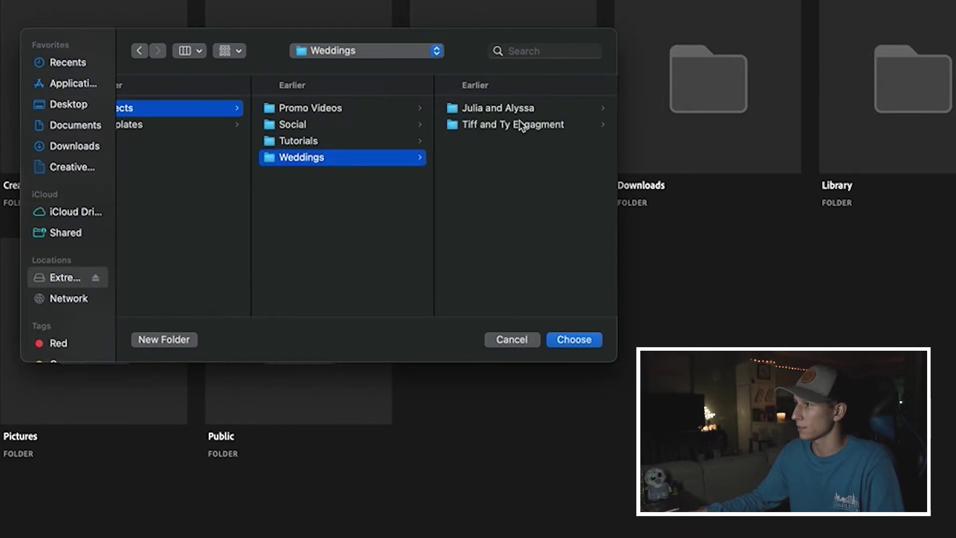
left_click(523, 111)
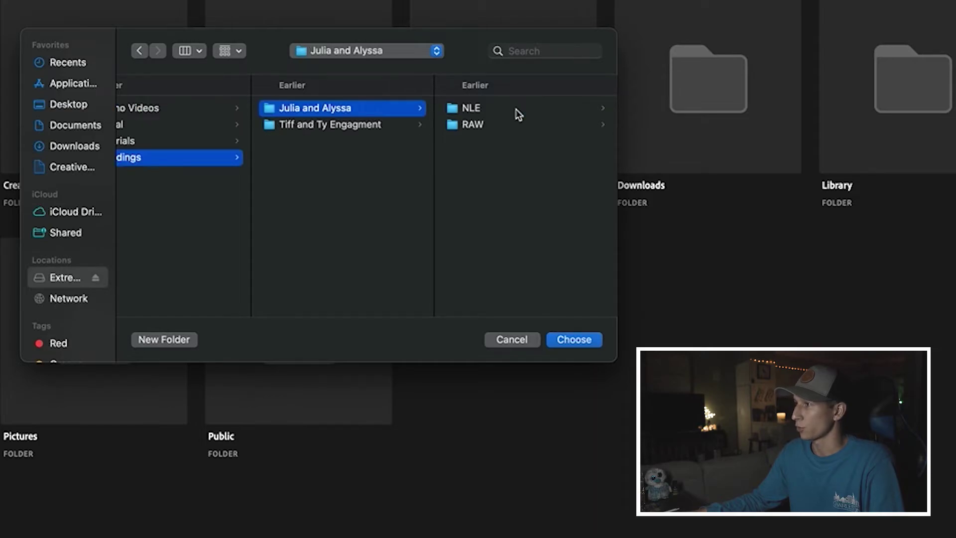
left_click(477, 110)
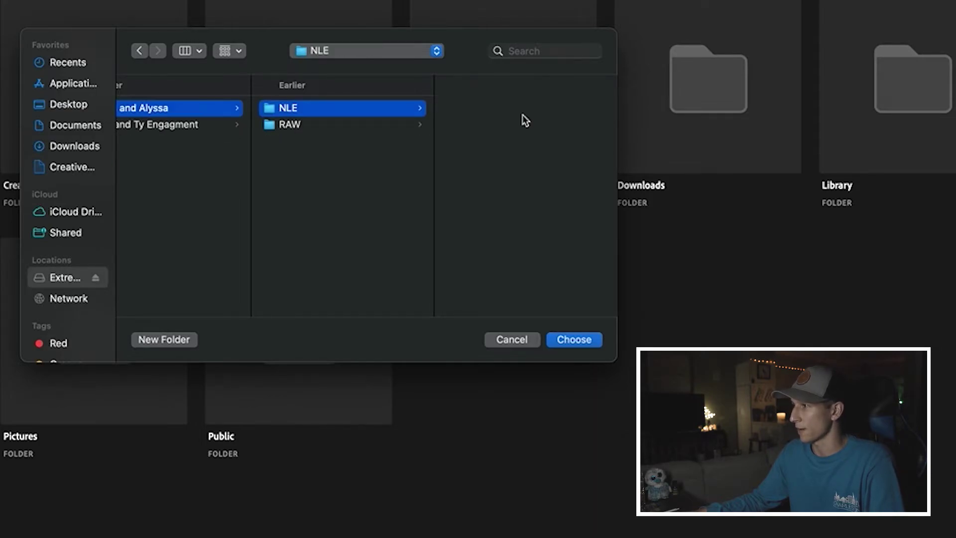
left_click(576, 341)
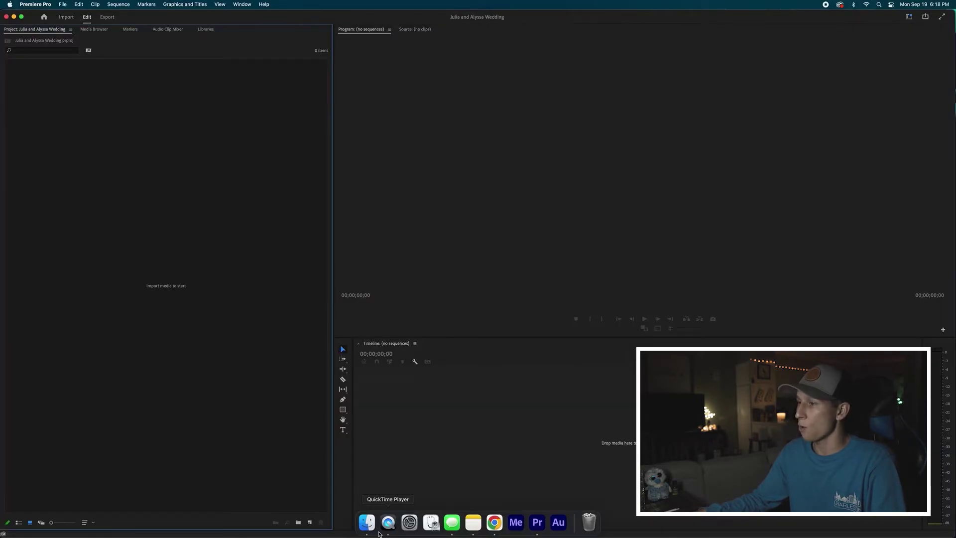
Confirm the new .prproj file is inside NLE, then return to the couple's wedding folder
left_click(256, 140)
double_click(135, 101)
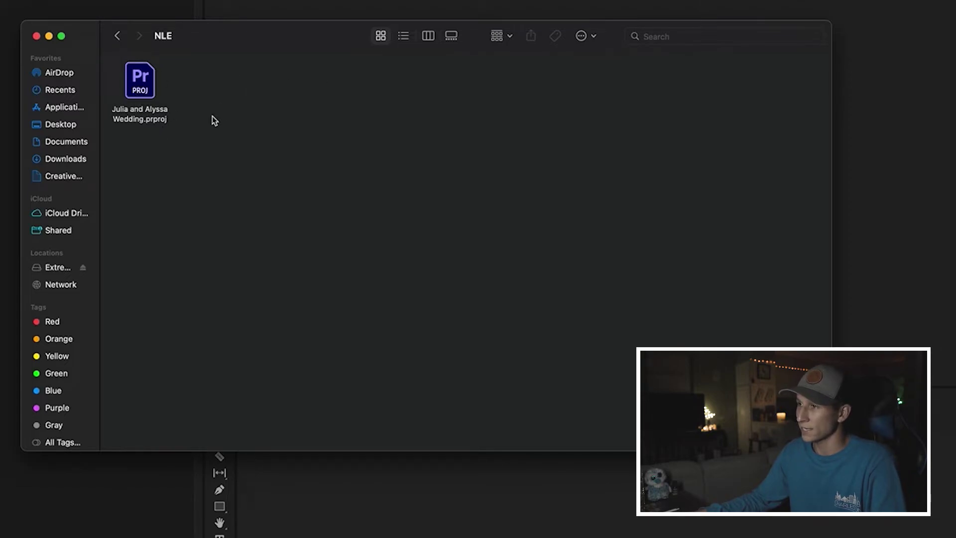
left_click(145, 92)
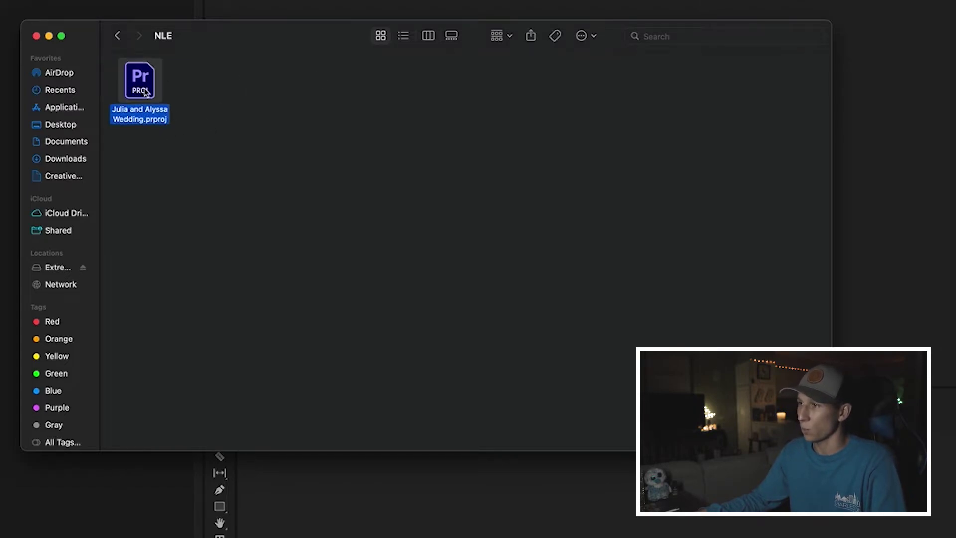
left_click(117, 36)
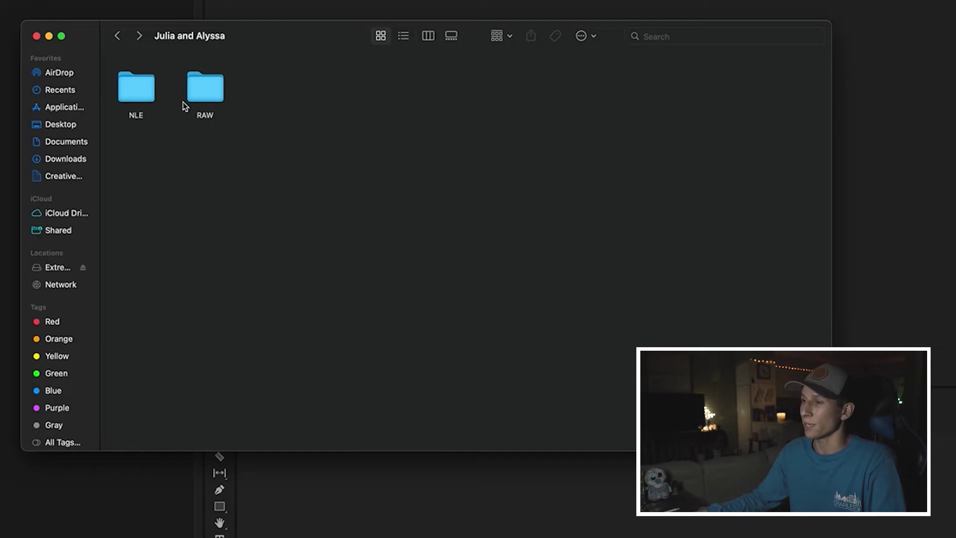
left_click(117, 36)
double_click(122, 87)
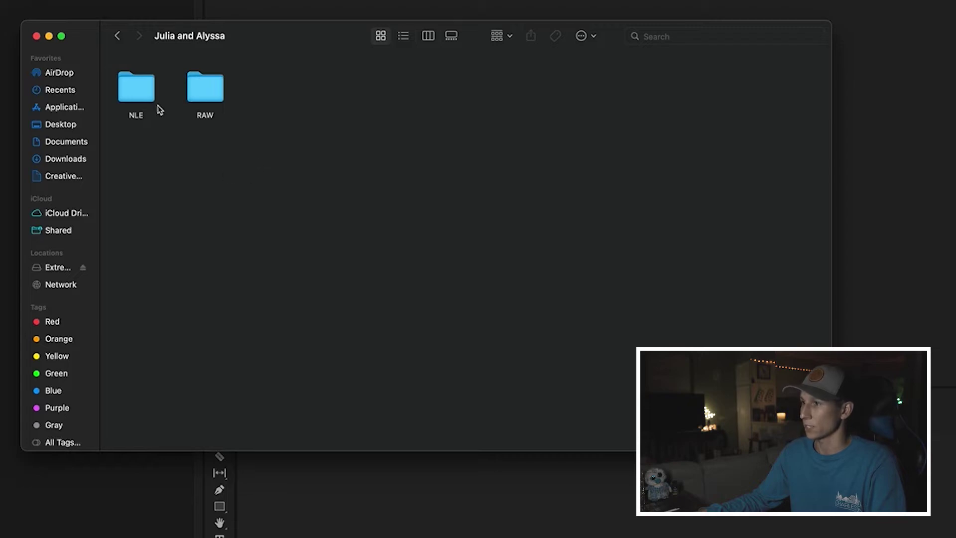
double_click(136, 90)
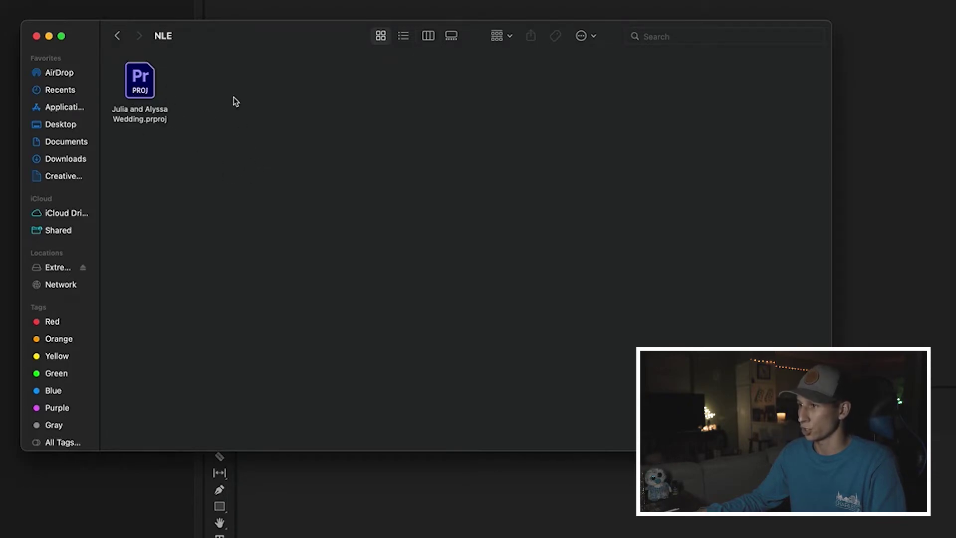
left_click(119, 38)
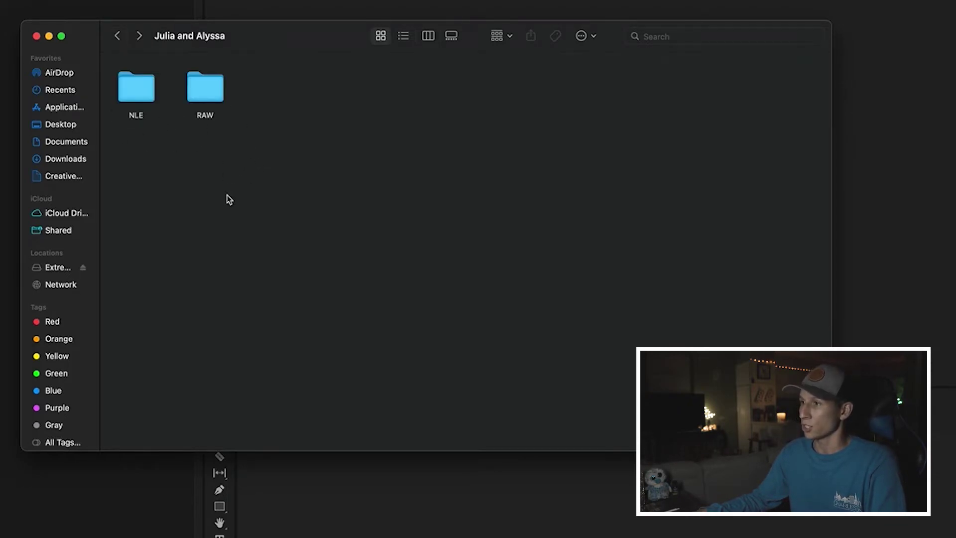
left_click(158, 118)
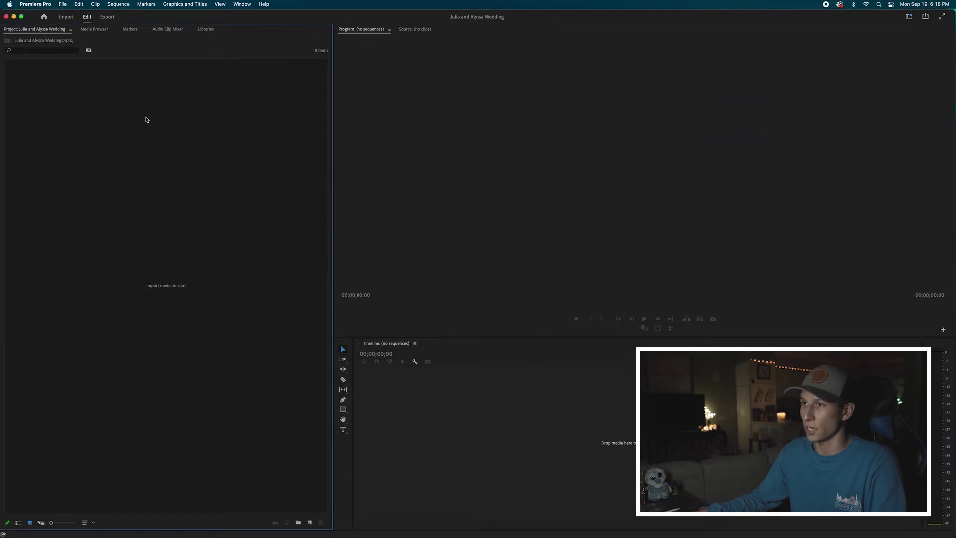
Import the RAW folder from Weddings > the couple's folder into the Project panel
double_click(153, 118)
scroll(501, 164, "left", 5)
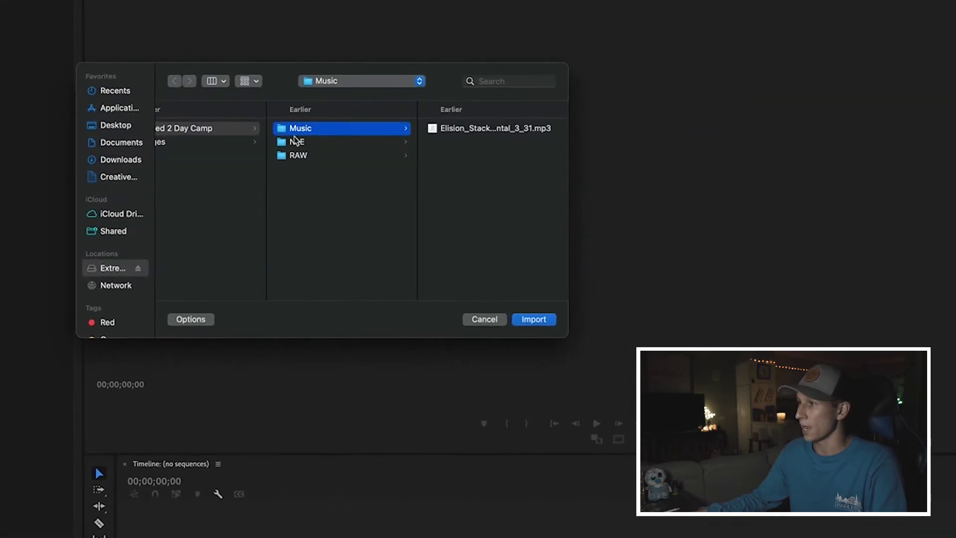
left_click(348, 169)
left_click(475, 128)
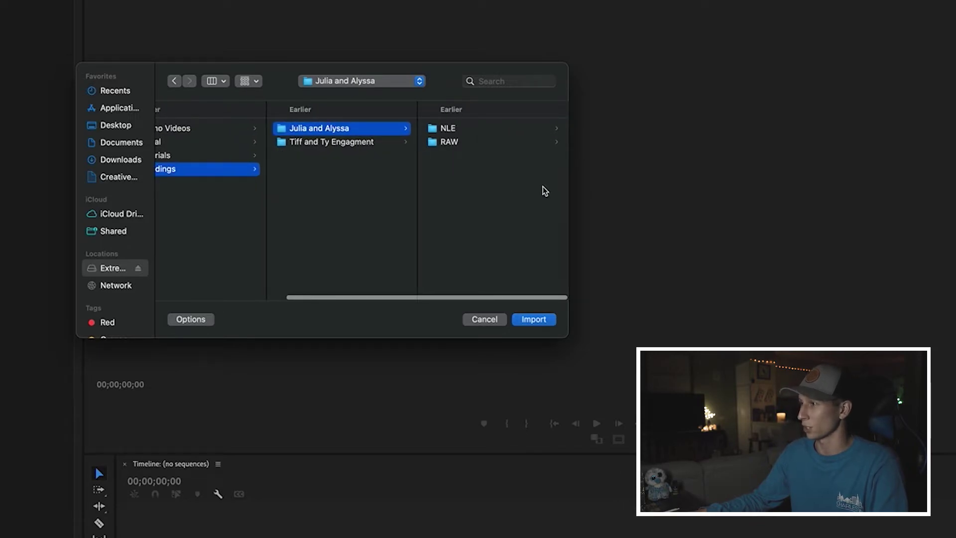
left_click(446, 143)
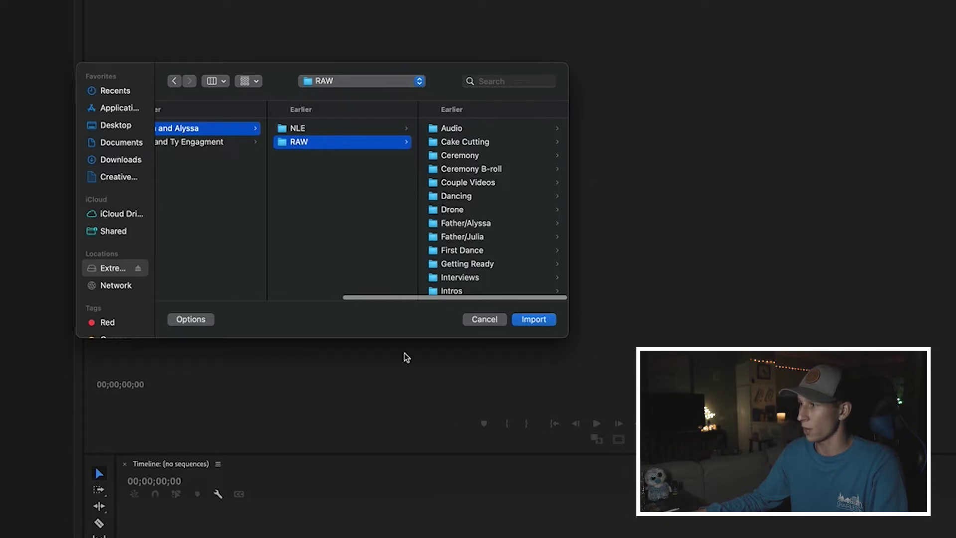
left_click(531, 321)
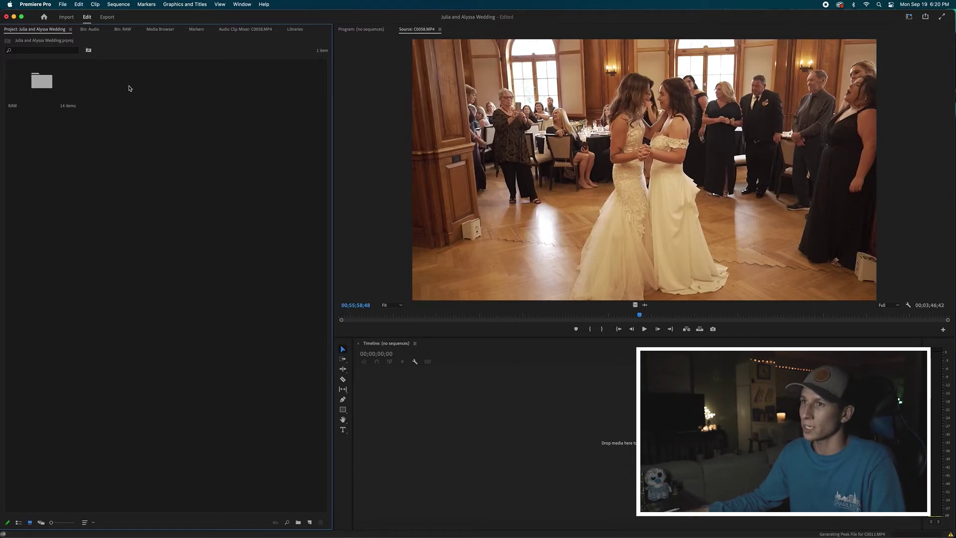
Check the imported 14-item RAW bin, then return to the project root
double_click(41, 81)
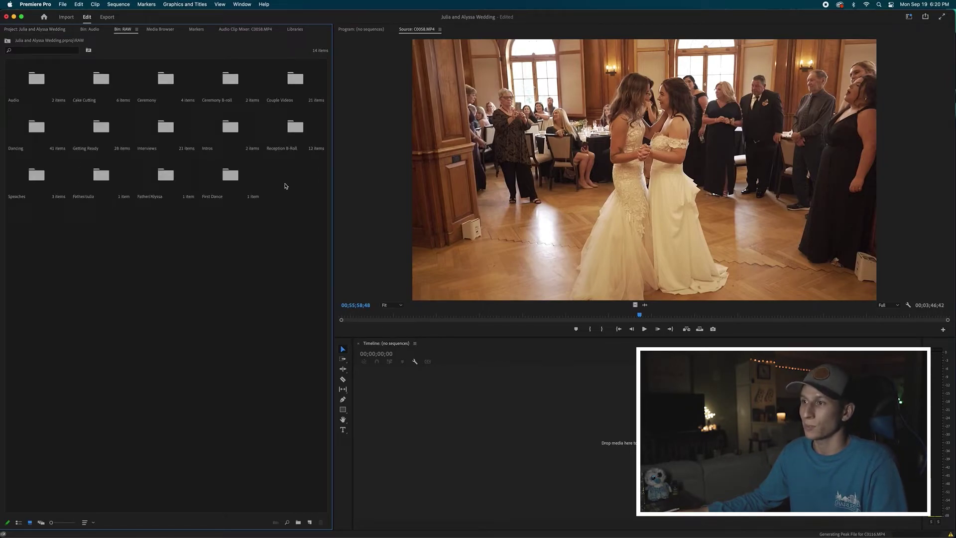
left_click(8, 42)
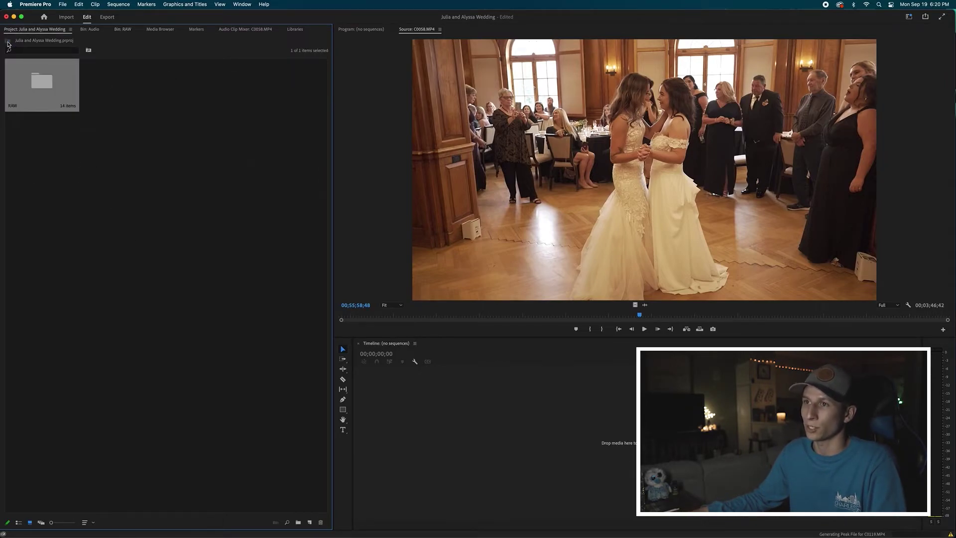
left_click(159, 187)
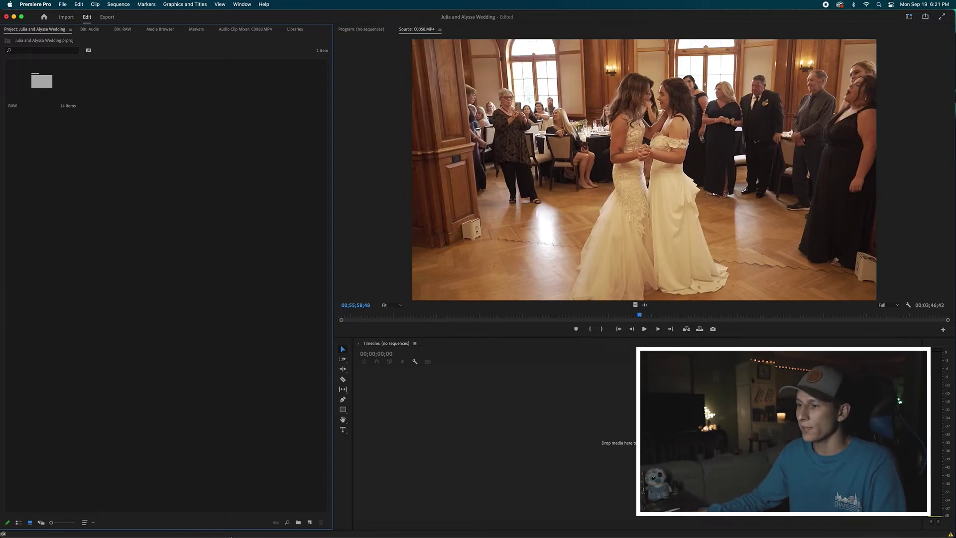
left_click(366, 522)
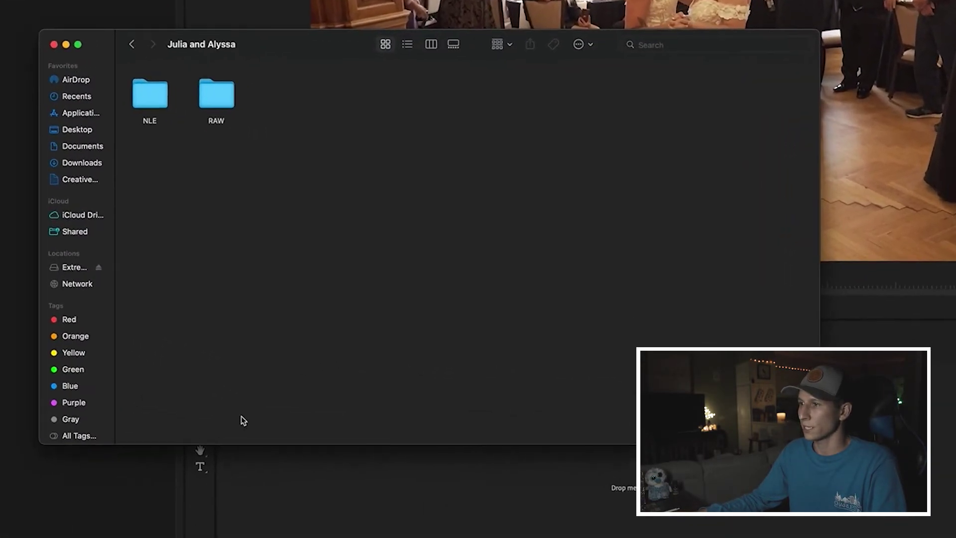
Create folders named Exports and Images in the wedding folder, then close the window
right_click(260, 156)
left_click(278, 166)
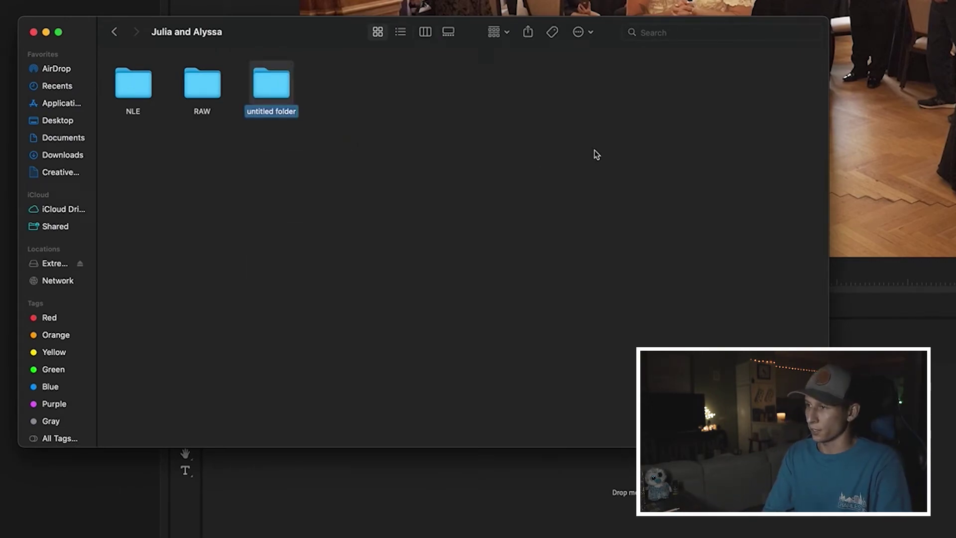
type("Exports")
key("Return")
right_click(338, 133)
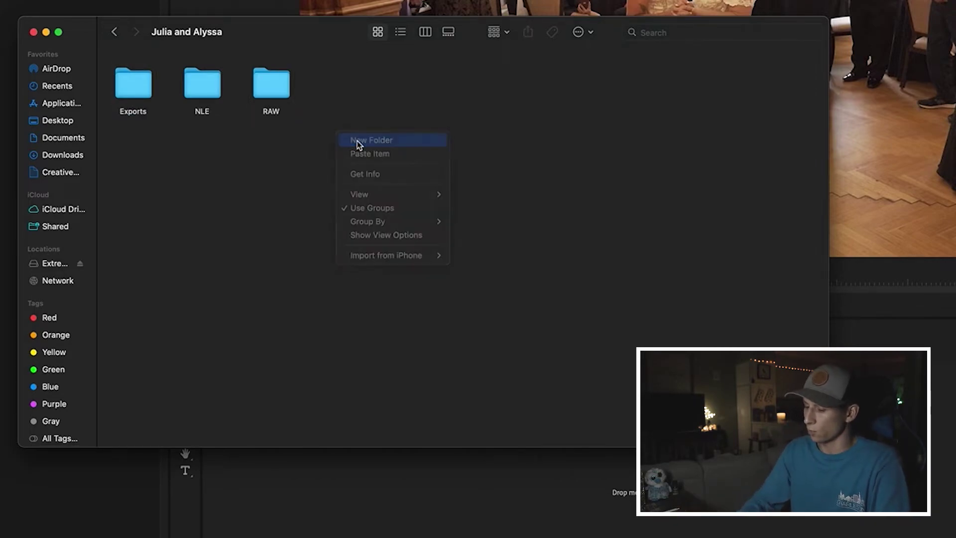
left_click(357, 140)
type("Images")
key("Return")
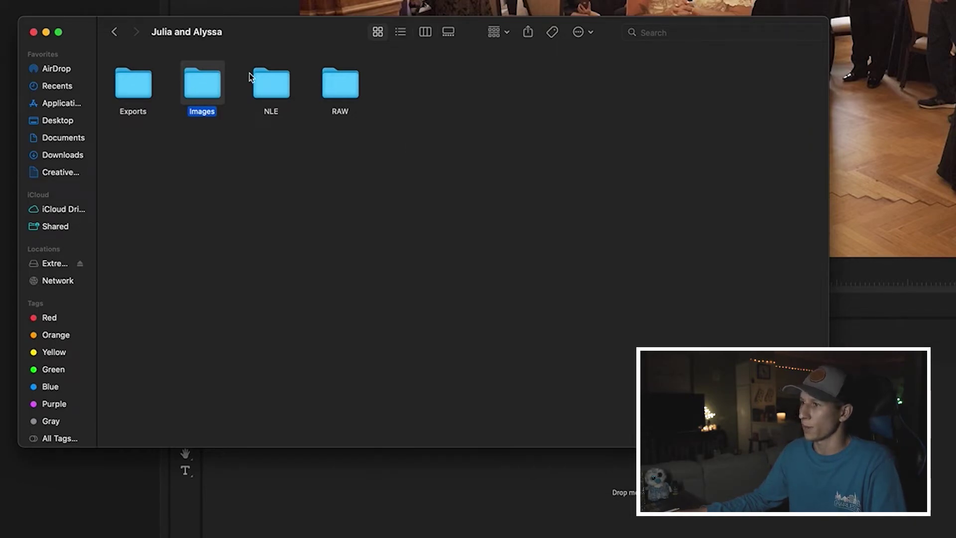
left_click(33, 32)
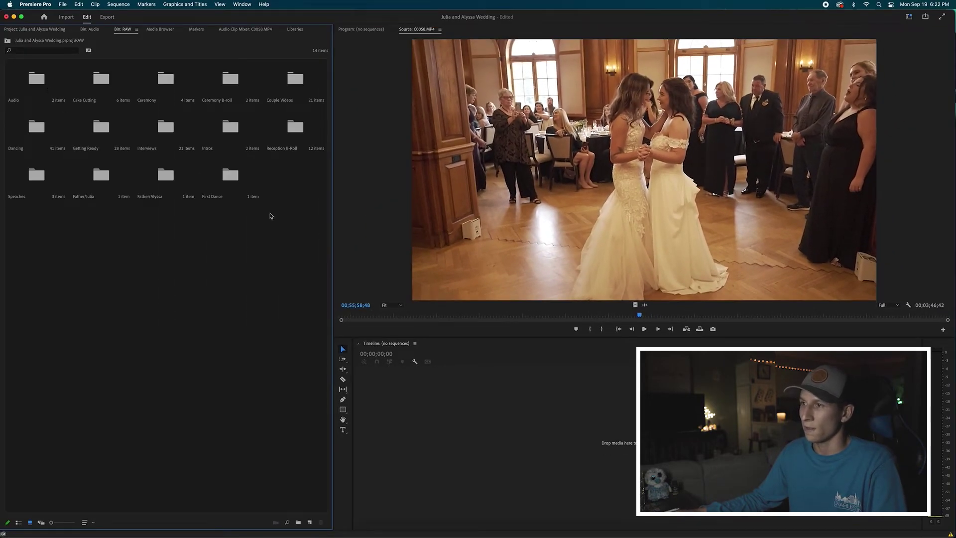
Open the First Dance bin, pick an earlier frame of C0058.MP4, and export it as PNG
left_click(226, 179)
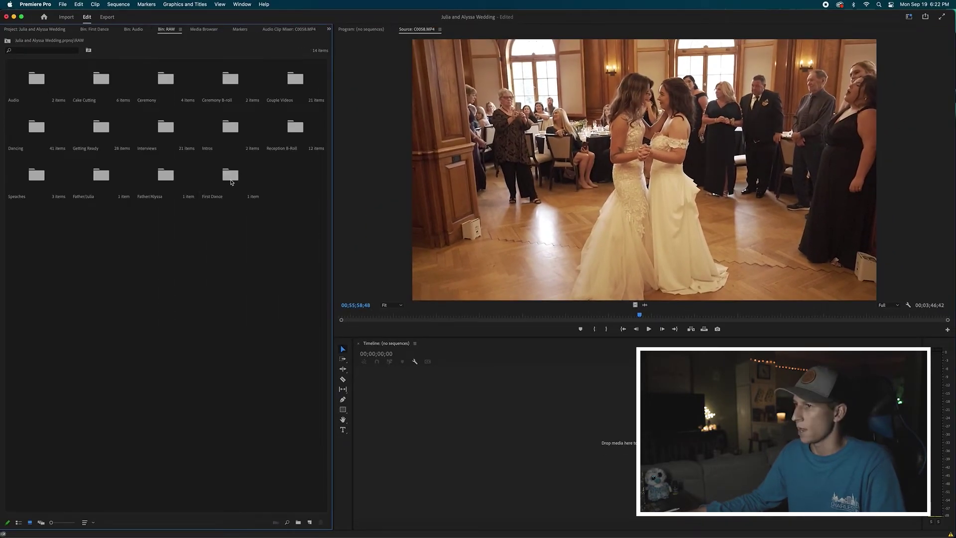
double_click(228, 187)
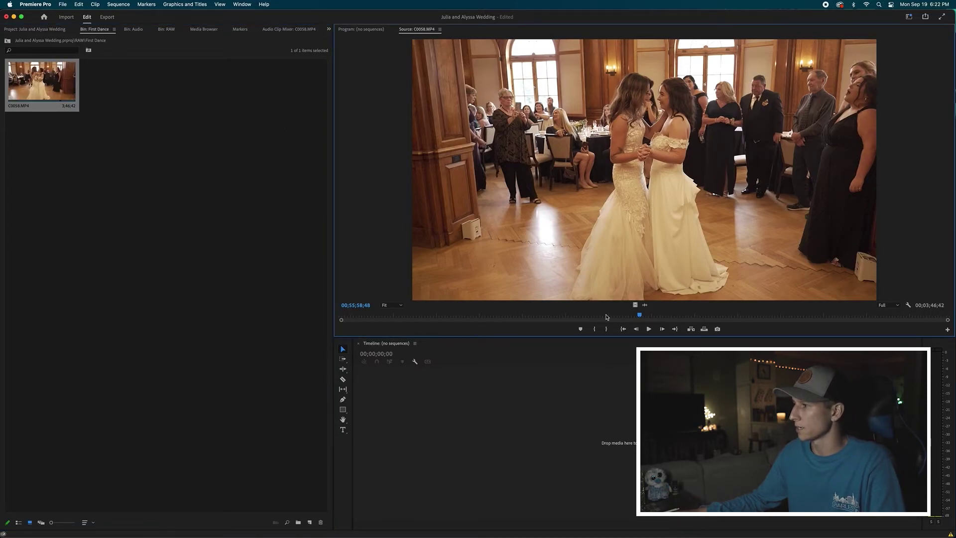
left_click_drag(578, 318, 549, 316)
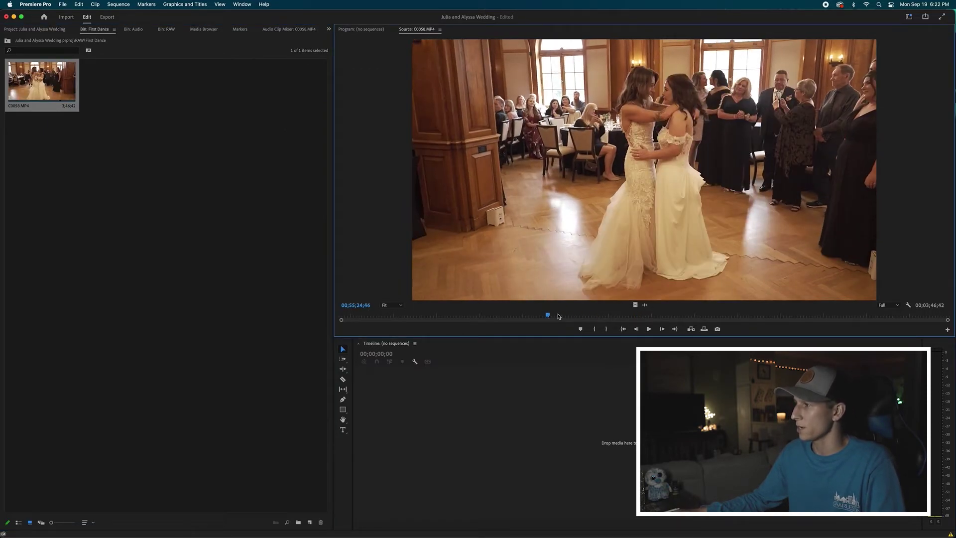
left_click(717, 329)
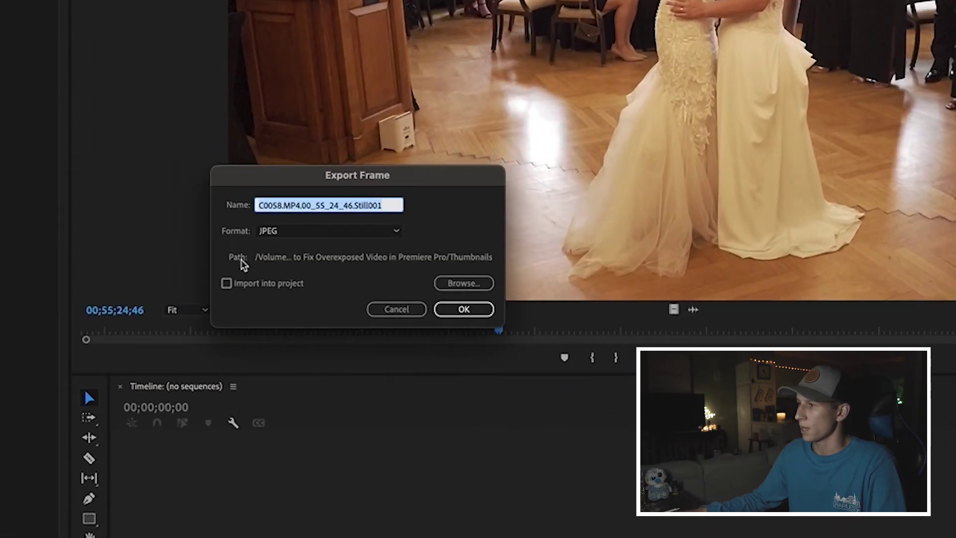
left_click(299, 230)
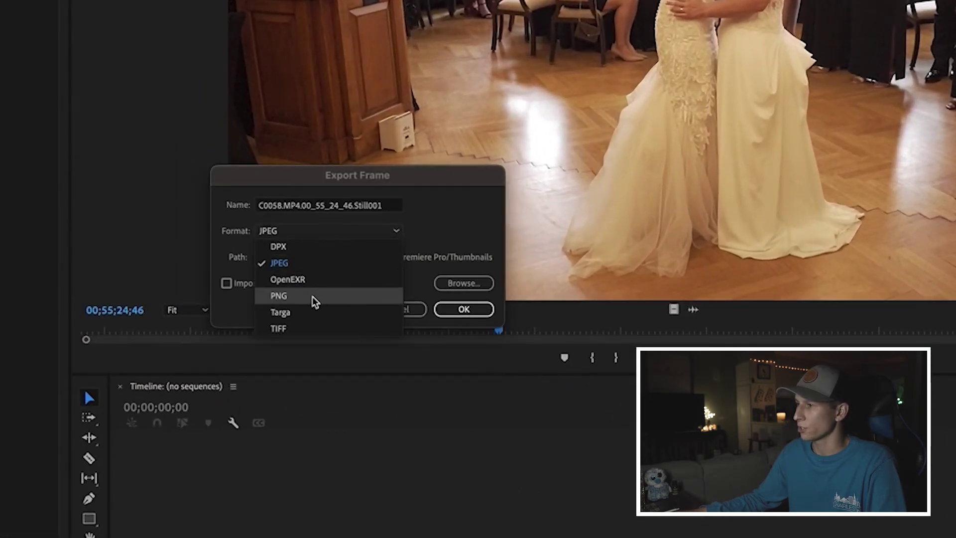
left_click(314, 295)
Save the PNG still as Thumbnail in the wedding's Images folder
left_click(463, 283)
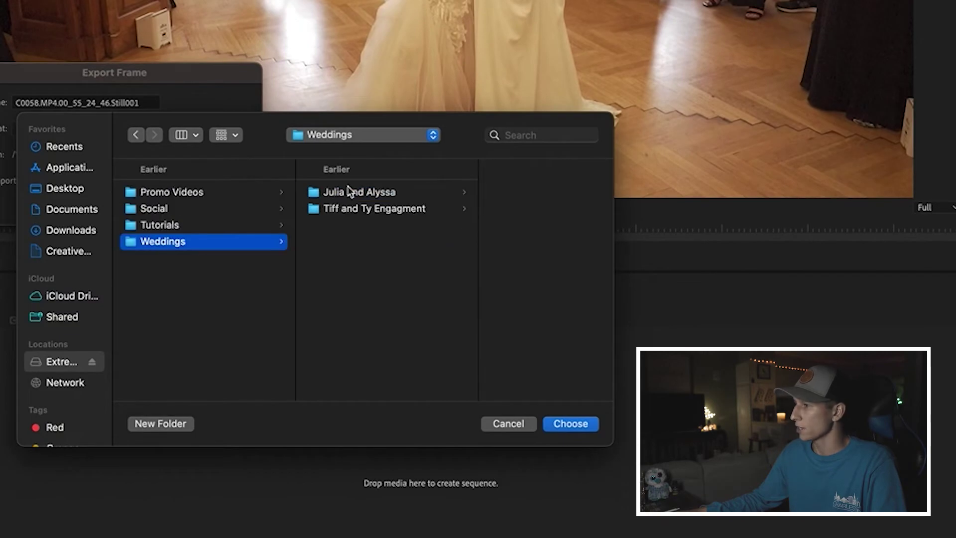
left_click(383, 192)
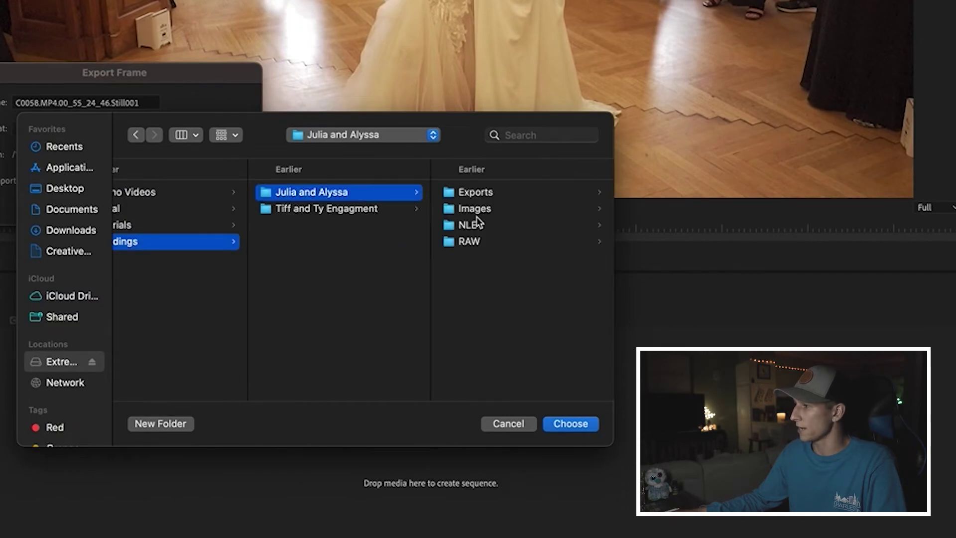
left_click(478, 209)
left_click(571, 424)
left_click(65, 103)
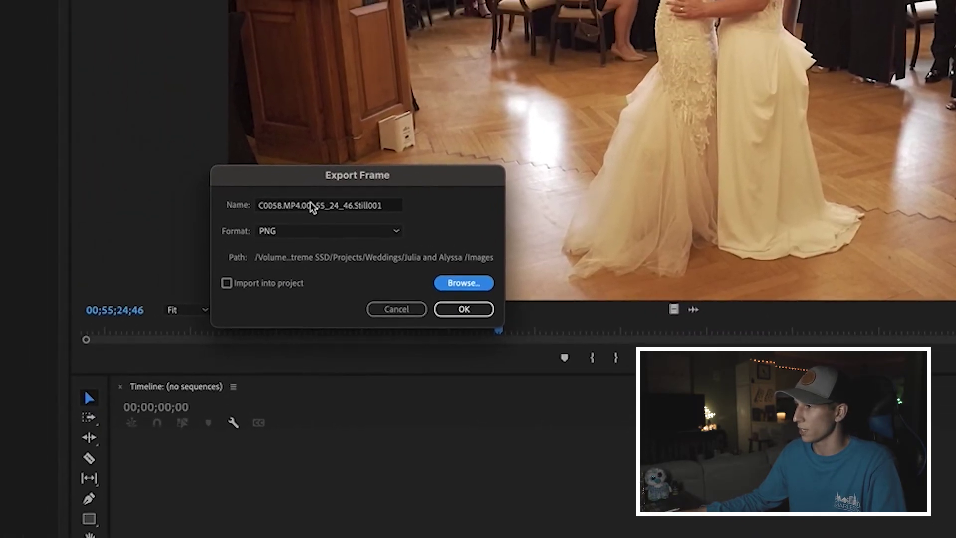
type("Thumbani")
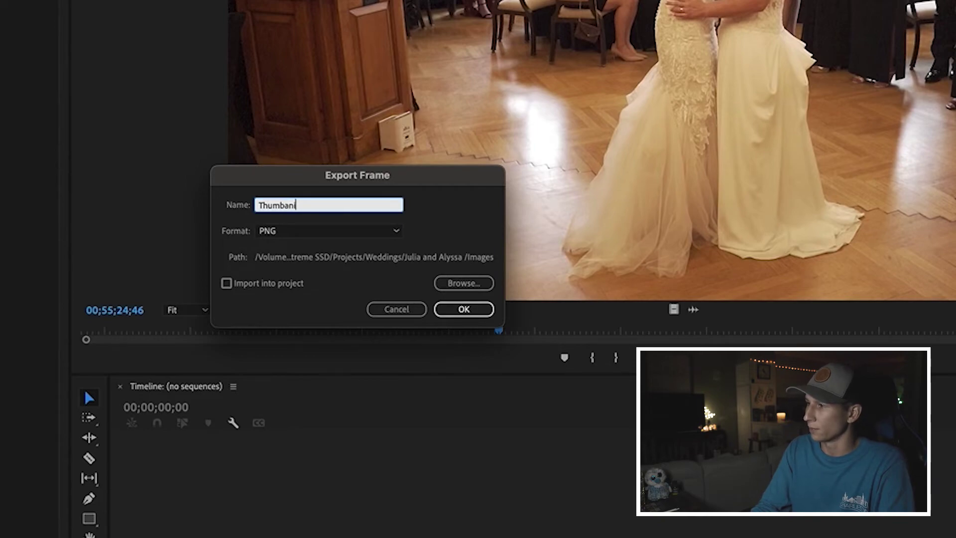
key("Return")
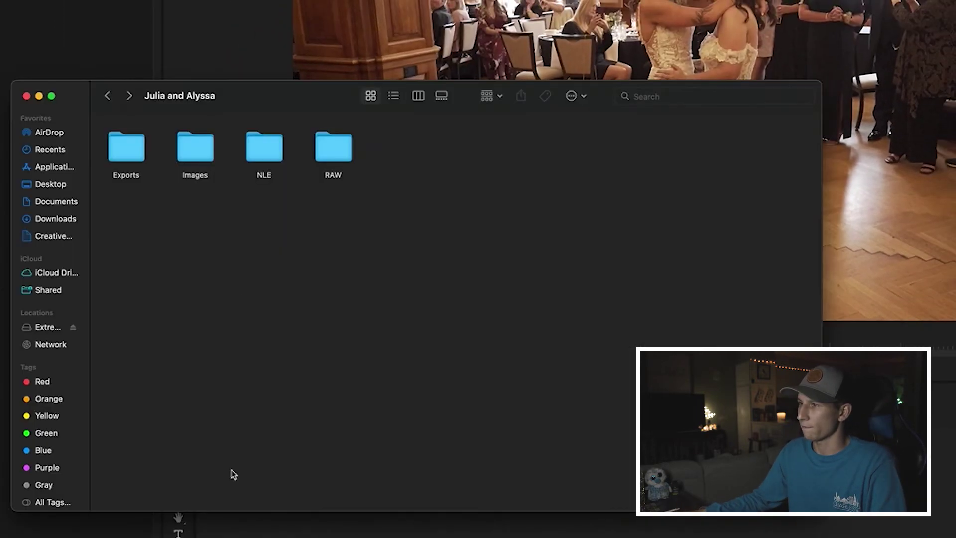
Check that Thumbnail.png is inside Images, then go back to the wedding folder
double_click(187, 157)
left_click(140, 136)
left_click(185, 181)
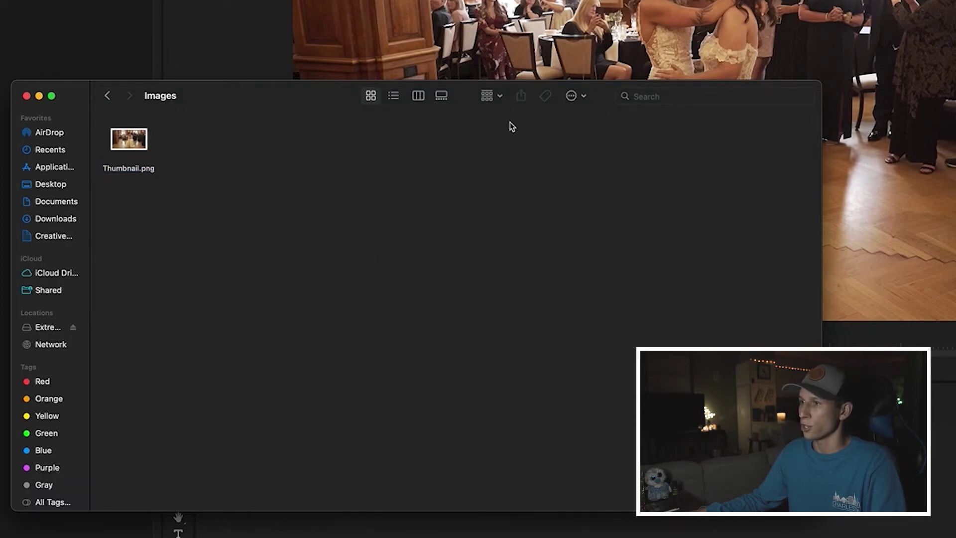
left_click(108, 95)
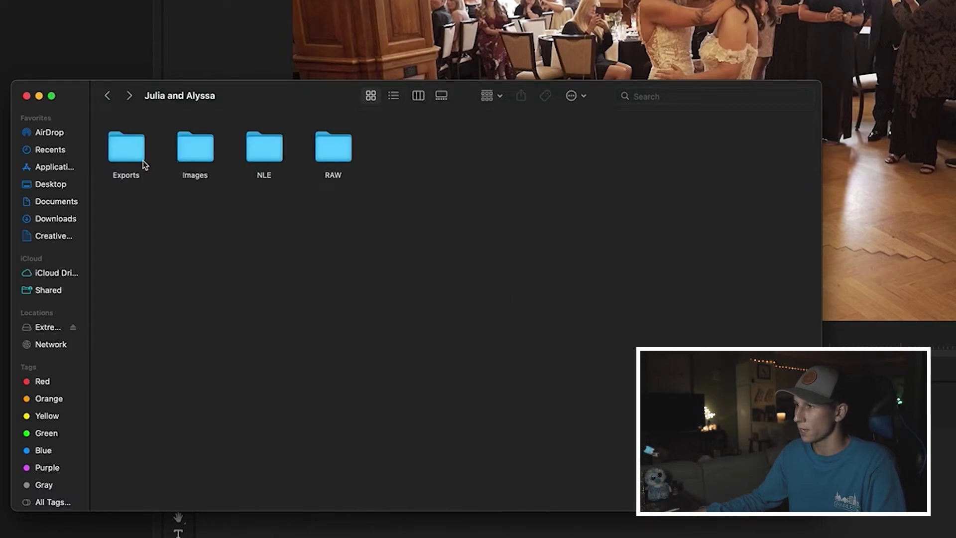
left_click(123, 146)
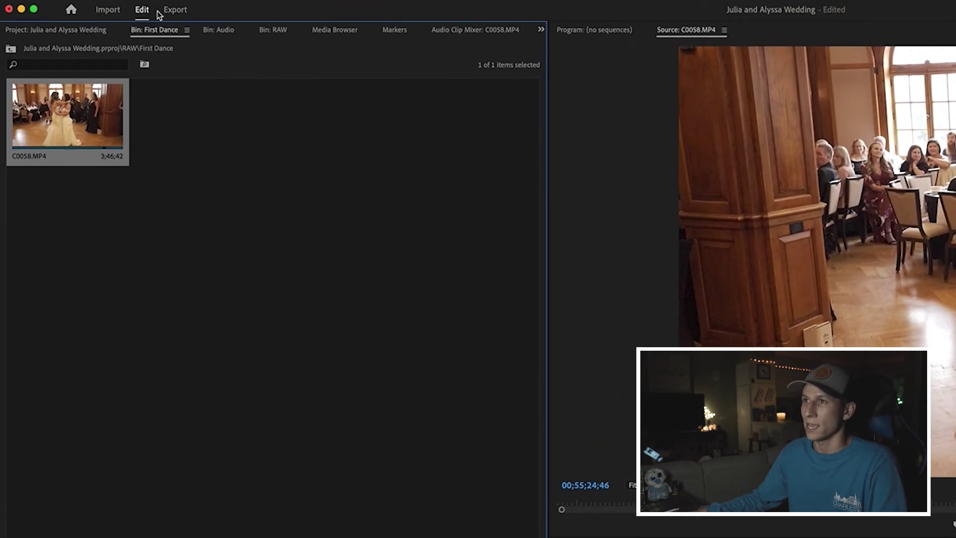
Export C0058 as a High Quality 1080p H.264 MP4 into the wedding's Exports folder
left_click(175, 10)
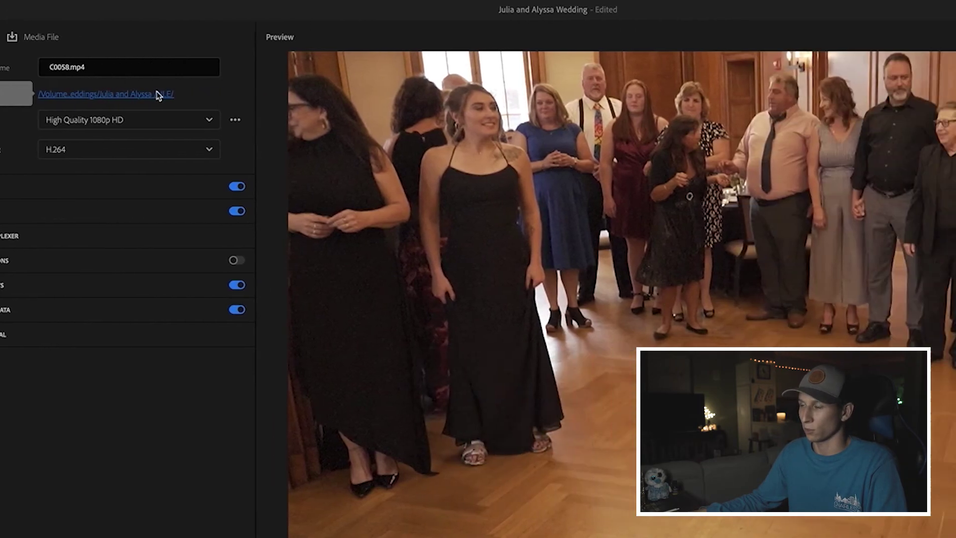
left_click(384, 93)
left_click(225, 274)
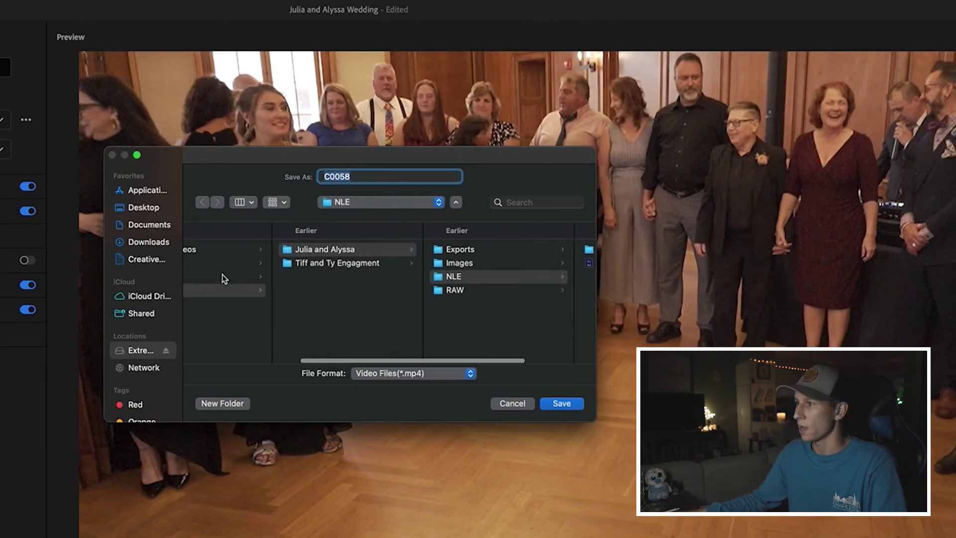
left_click(436, 249)
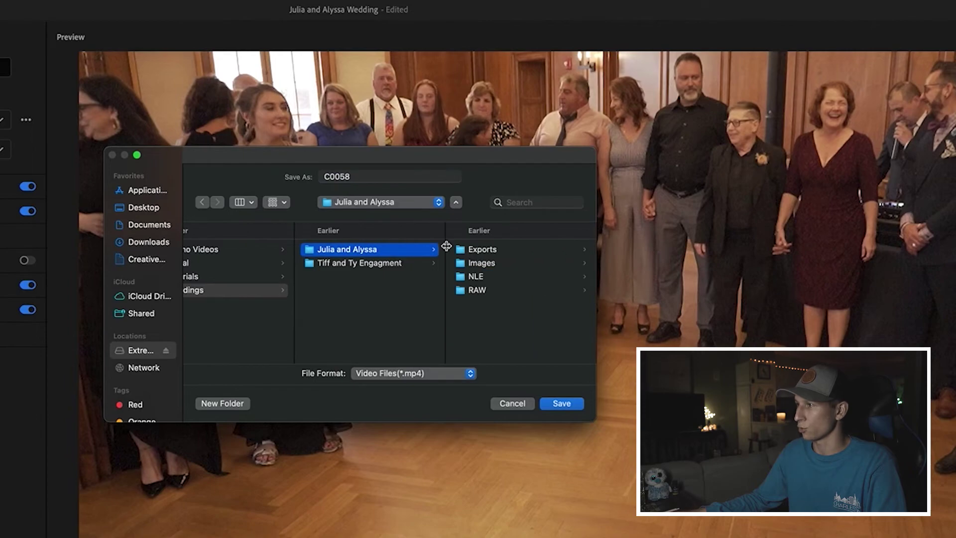
left_click(491, 250)
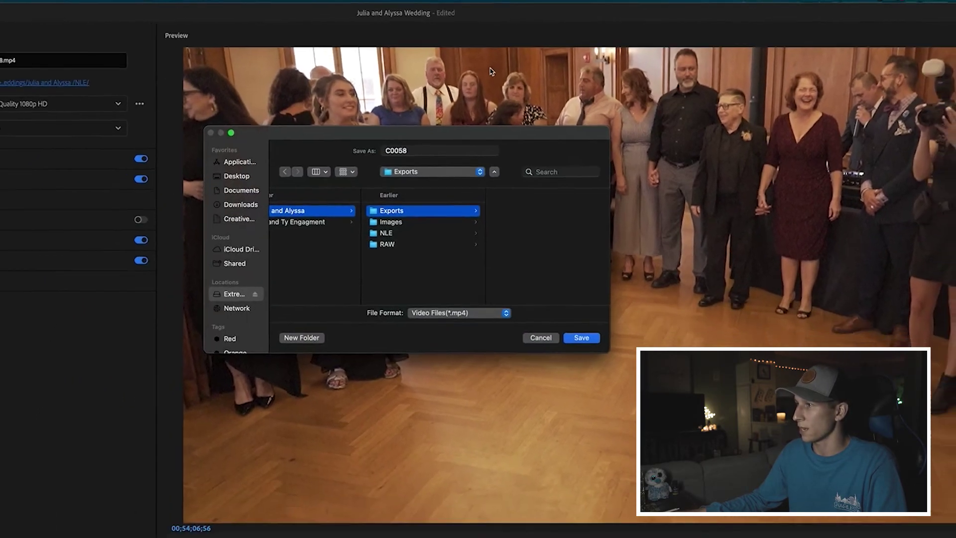
left_click(560, 405)
left_click(936, 517)
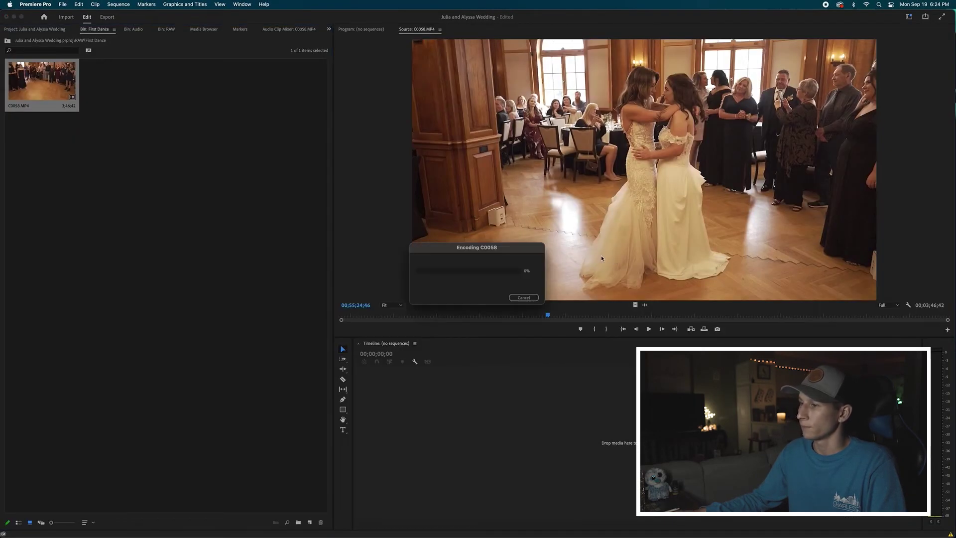
Verify the exported C0058.mp4 is inside Exports, then return to the wedding folder view
mouse_move(387, 536)
left_click(367, 521)
left_click(311, 199)
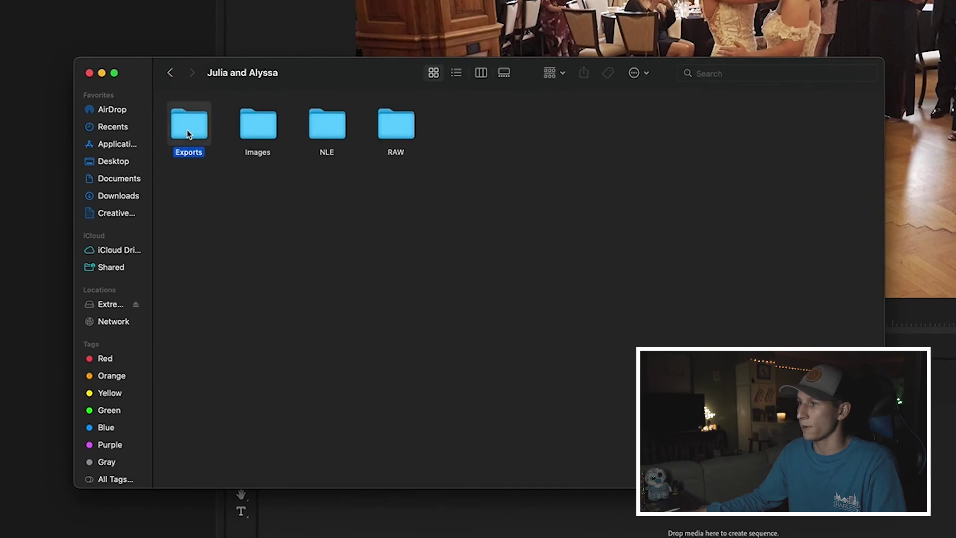
double_click(190, 132)
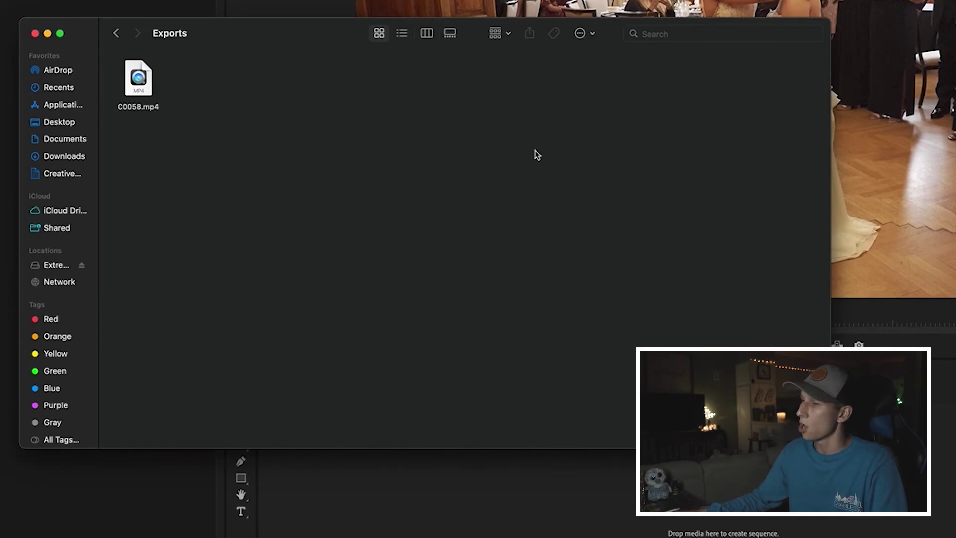
left_click(117, 33)
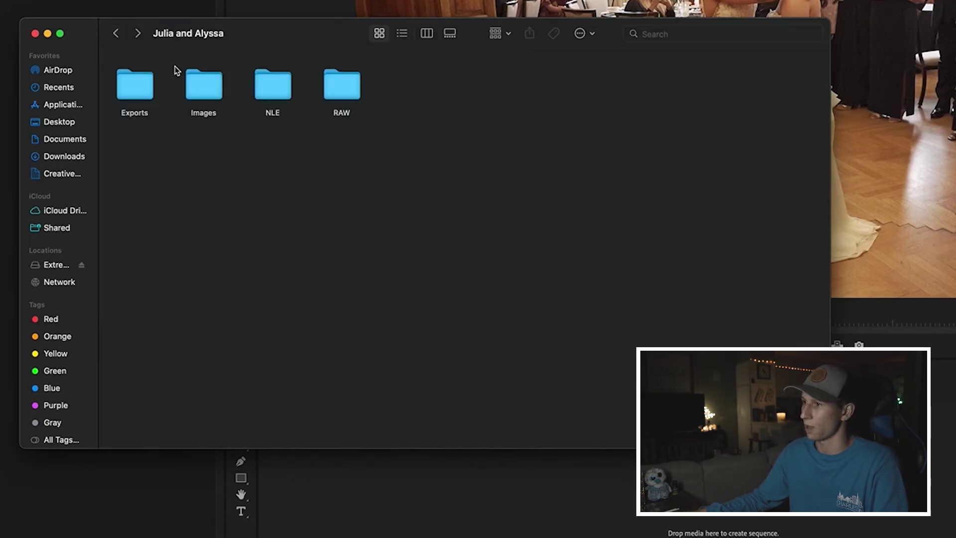